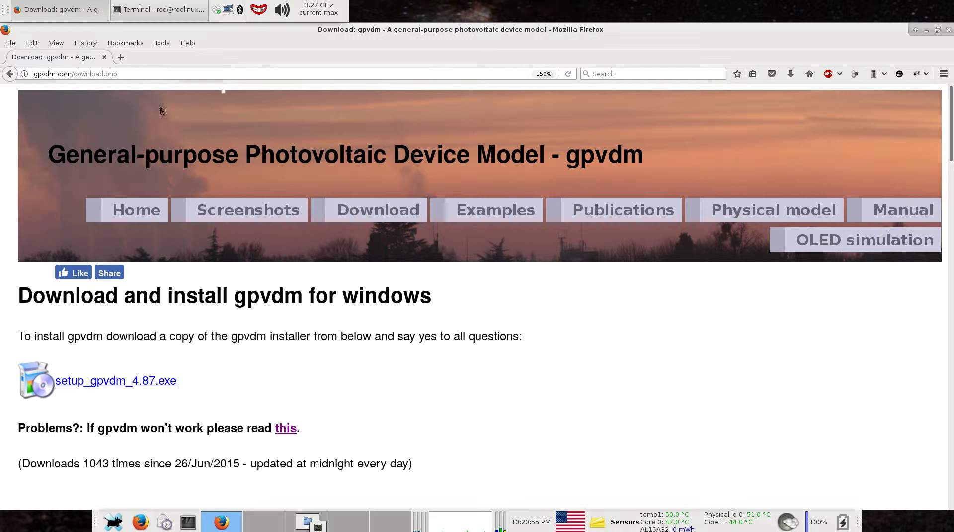
# Step: Switch to the terminal, launch gpvdm with the prepared ../gpvdm command and bring its main window to the front
pyautogui.click(164, 16)
pyautogui.click(306, 221)
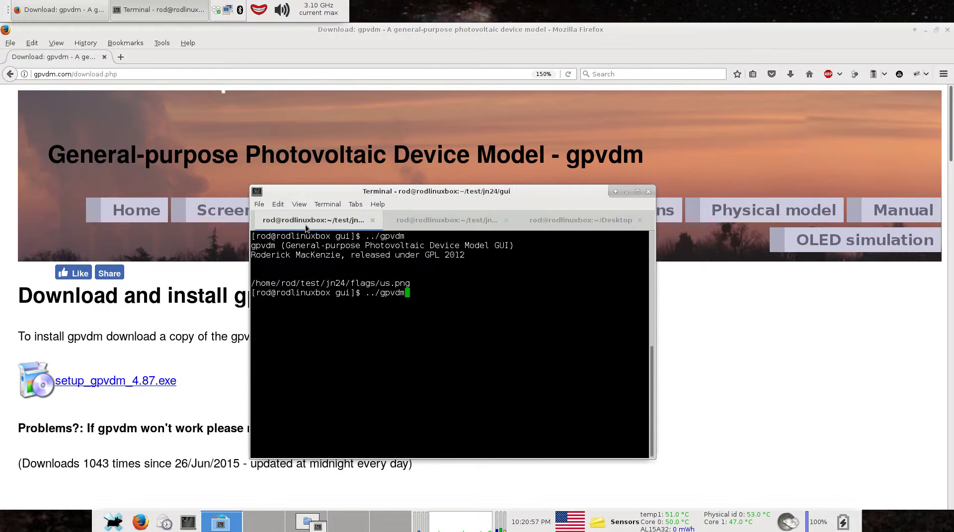
pyautogui.press('Return')
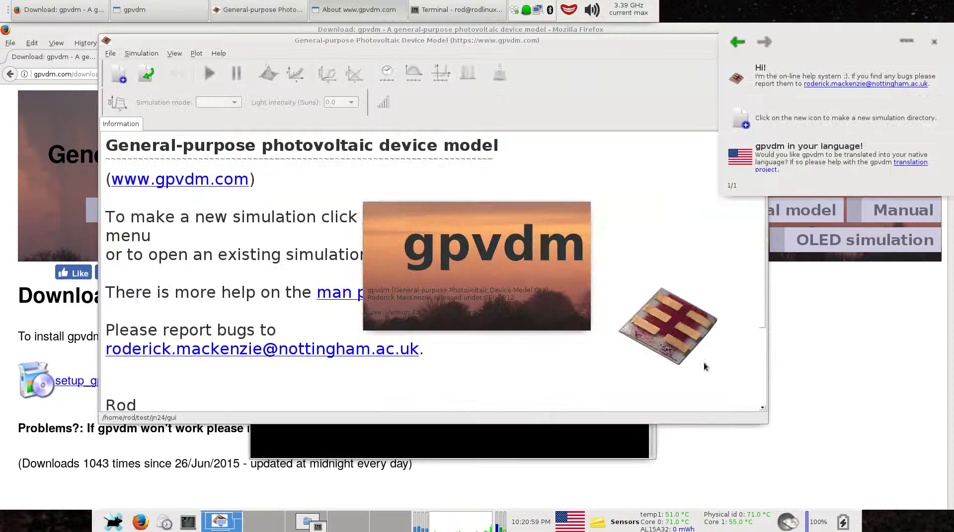
pyautogui.click(822, 388)
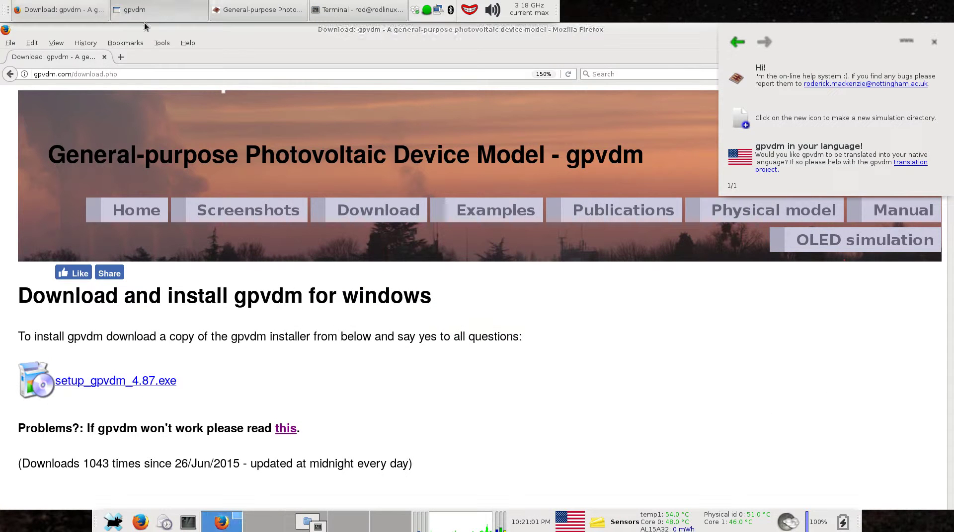
pyautogui.click(256, 9)
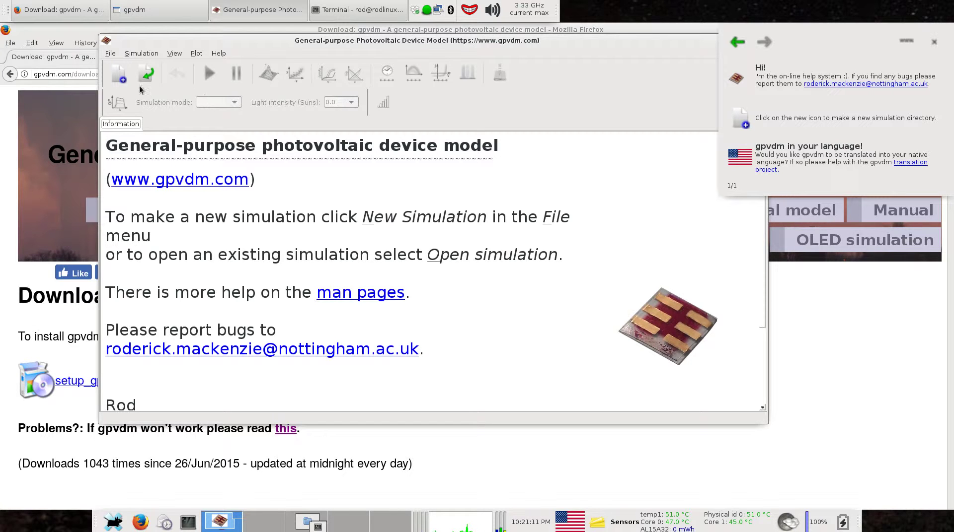
# Step: Create a new OFET (ofet.gpvdm) simulation and save it on the Desktop as "simulation"
pyautogui.click(119, 75)
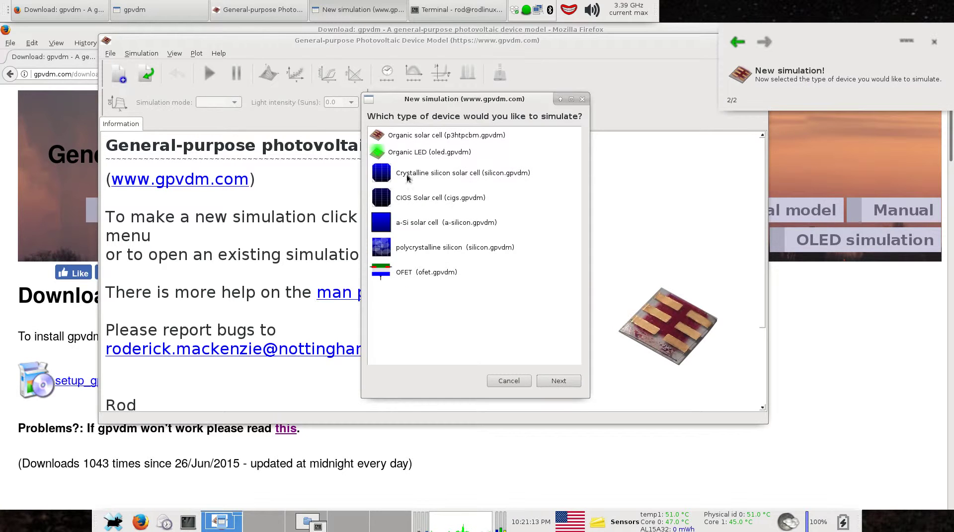
pyautogui.click(436, 272)
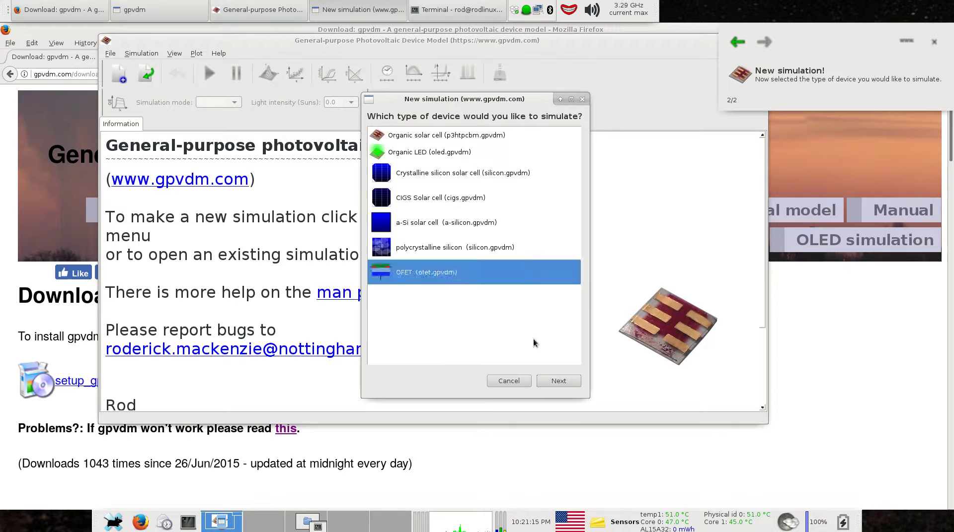
pyautogui.click(552, 381)
pyautogui.click(321, 229)
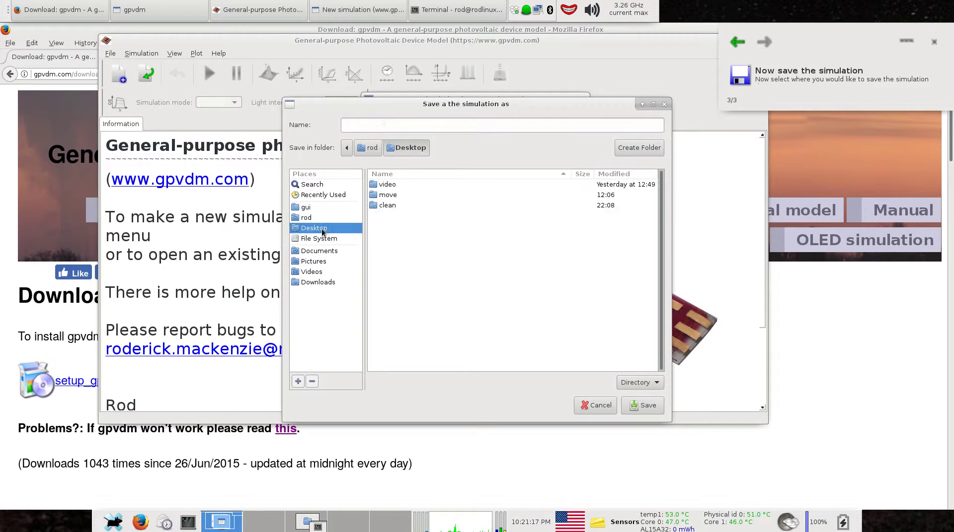
pyautogui.click(386, 130)
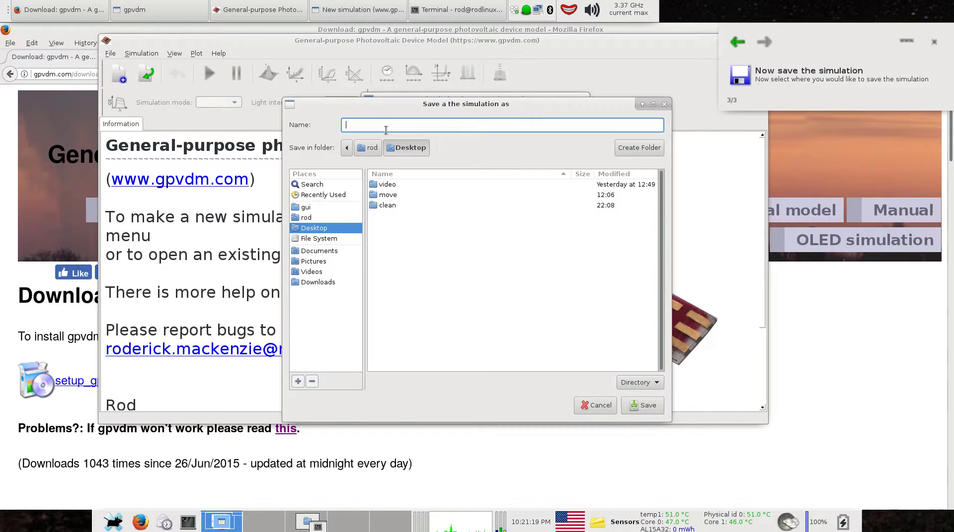
pyautogui.write('simulation')
pyautogui.click(645, 405)
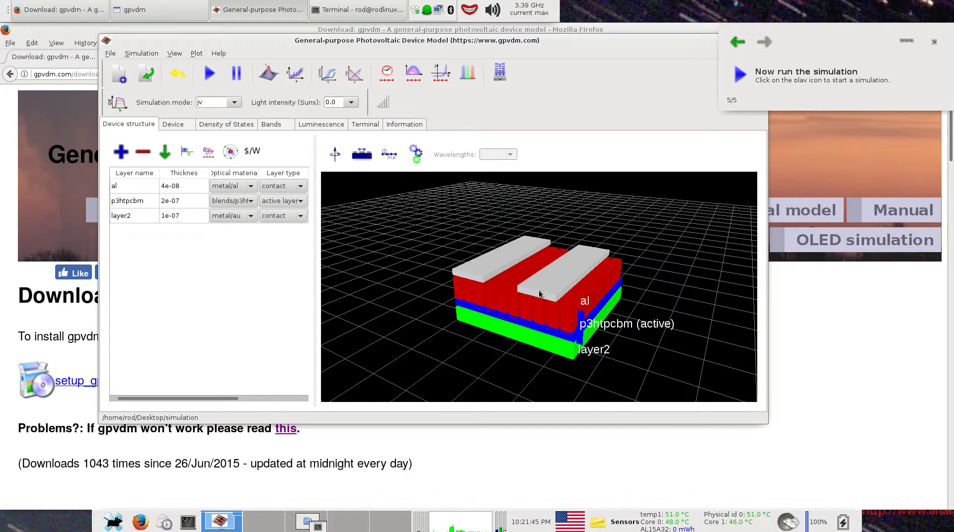
# Step: Examine the OFET's contacts and layers in the 3D device view from several angles
pyautogui.moveTo(536, 325); pyautogui.dragTo(546, 323)
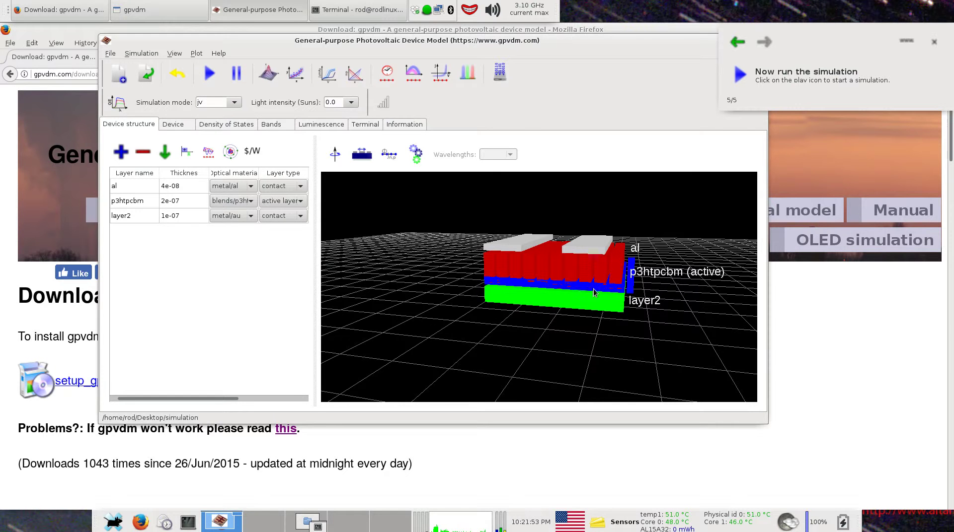
pyautogui.moveTo(620, 305); pyautogui.dragTo(563, 286)
pyautogui.moveTo(394, 288); pyautogui.dragTo(479, 287)
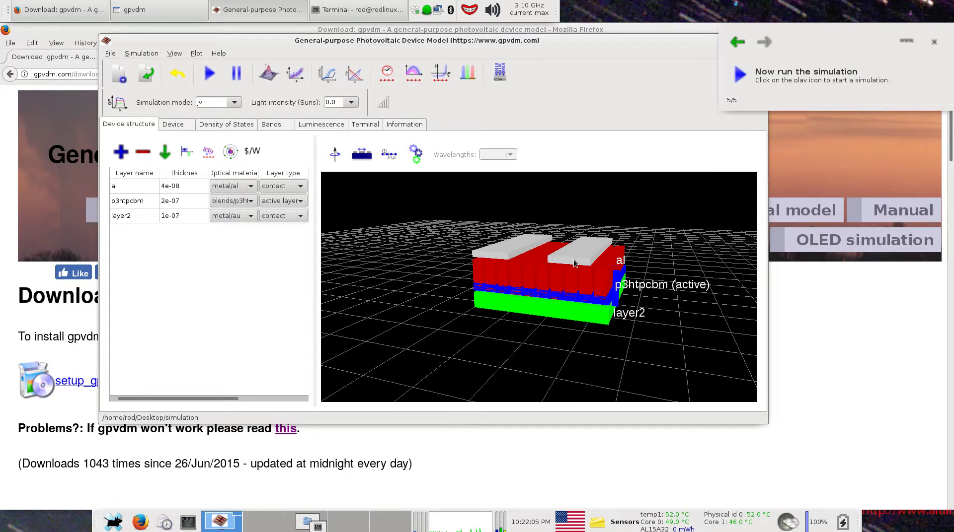
pyautogui.moveTo(574, 260); pyautogui.dragTo(569, 264)
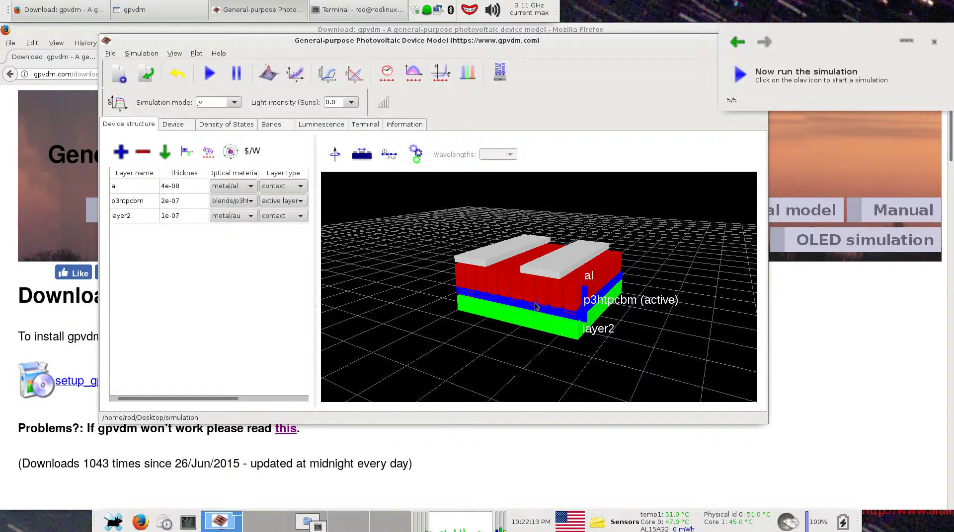
pyautogui.moveTo(555, 300); pyautogui.dragTo(560, 301)
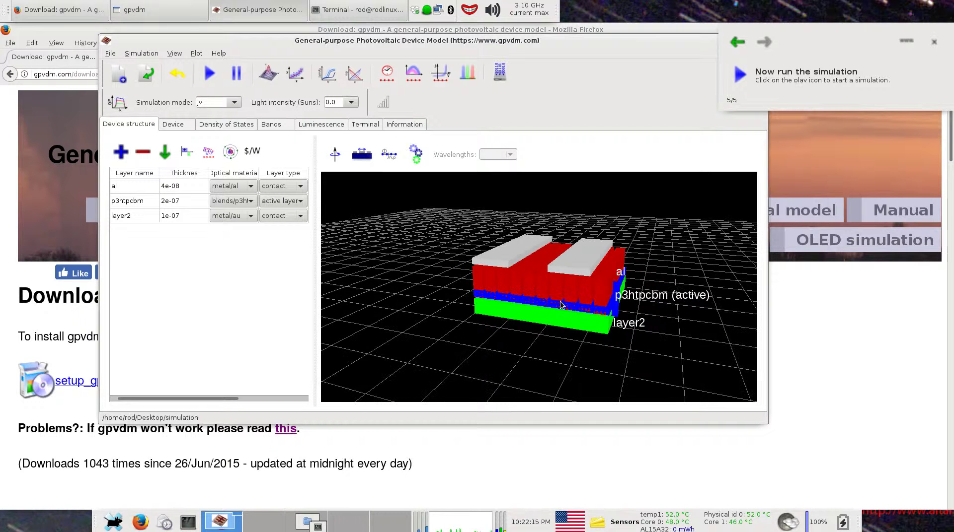
pyautogui.moveTo(559, 267); pyautogui.dragTo(557, 268)
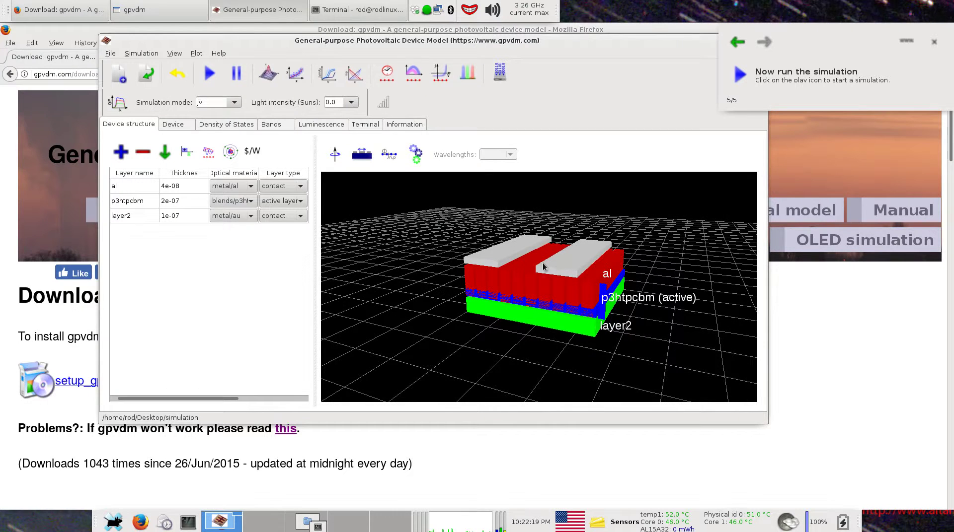
# Step: Open the electrical mesh editor and arrange it beside the main window so the device structure stays in view
pyautogui.click(393, 163)
pyautogui.moveTo(583, 196); pyautogui.dragTo(729, 183)
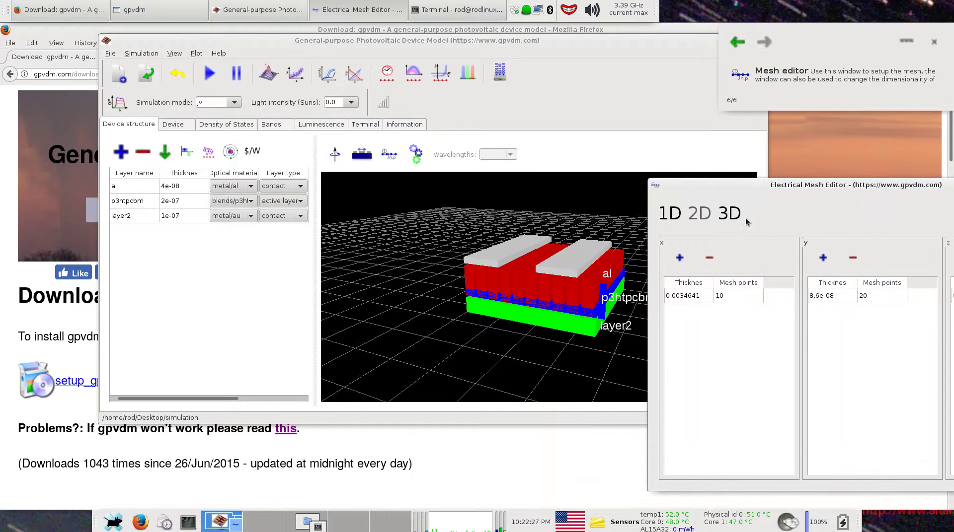
pyautogui.moveTo(587, 40); pyautogui.dragTo(523, 35)
pyautogui.click(742, 185)
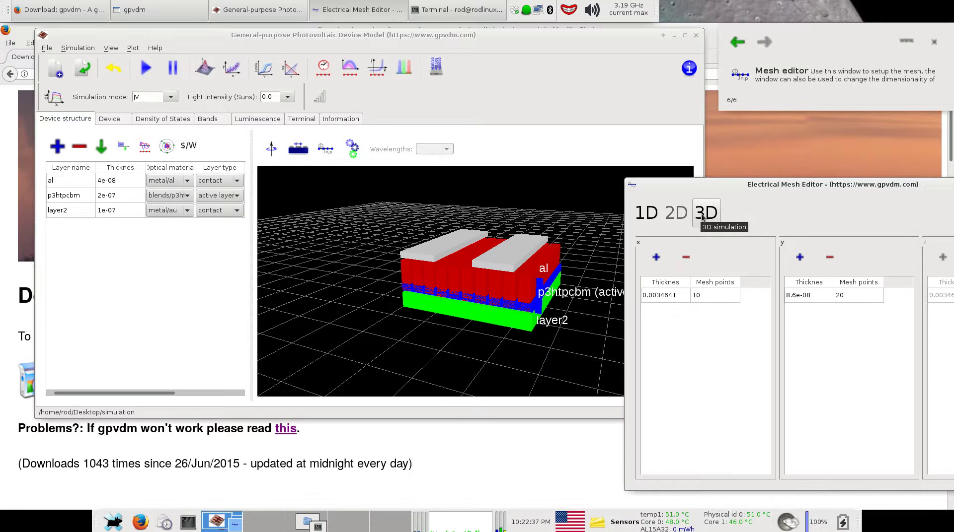
pyautogui.moveTo(654, 185); pyautogui.dragTo(683, 180)
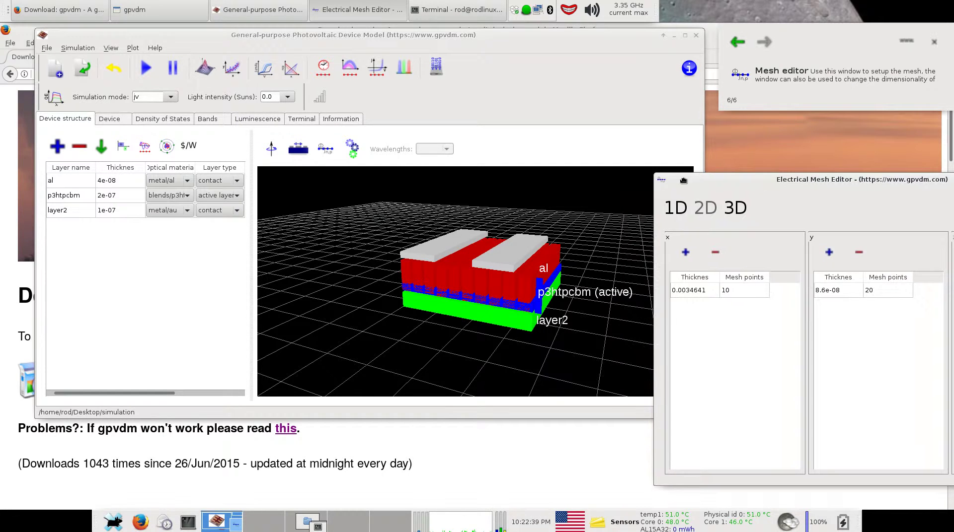
# Step: Switch the electrical mesh to a 1D simulation and return it to 2D
pyautogui.click(675, 207)
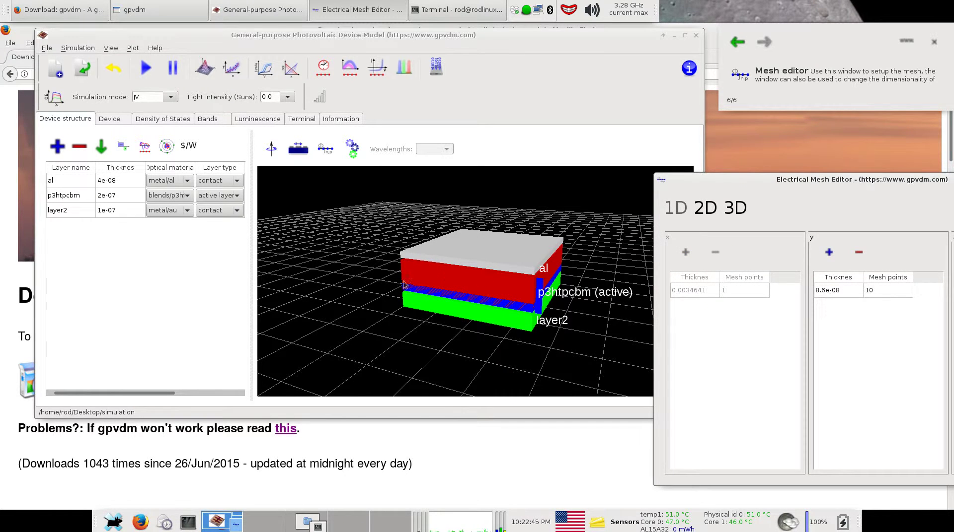
pyautogui.click(699, 210)
pyautogui.click(699, 209)
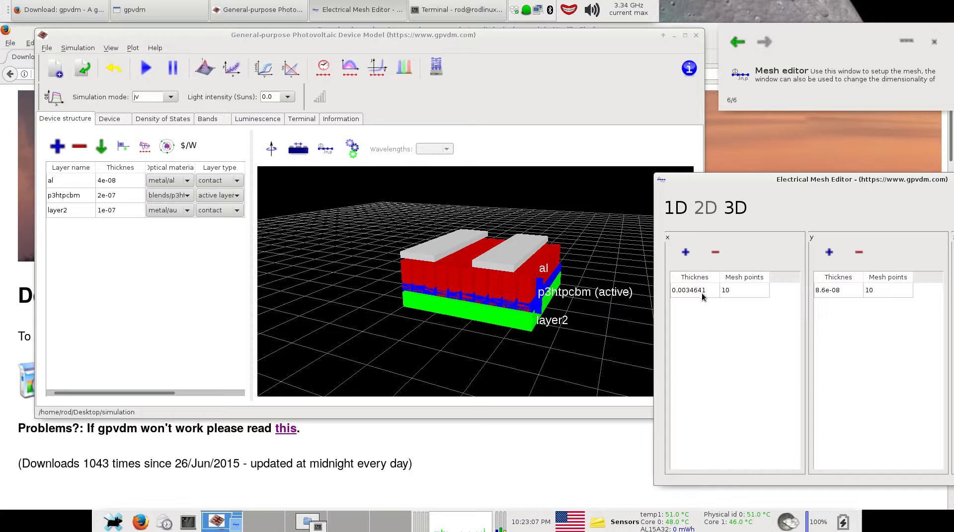
# Step: Set the mesh points in the x direction to 50 and inspect the mesh close up in the device view
pyautogui.click(465, 287)
pyautogui.scroll(6, 464, 298)
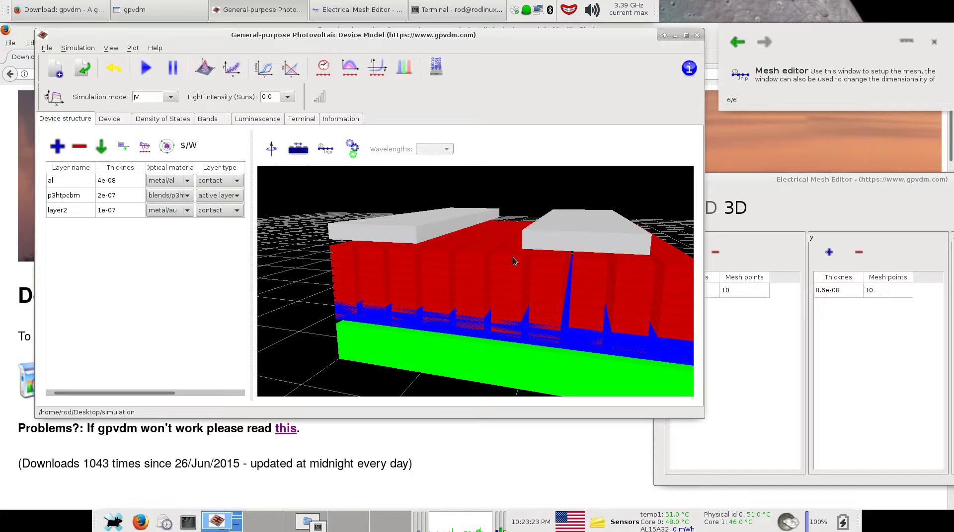
pyautogui.moveTo(735, 185); pyautogui.dragTo(742, 183)
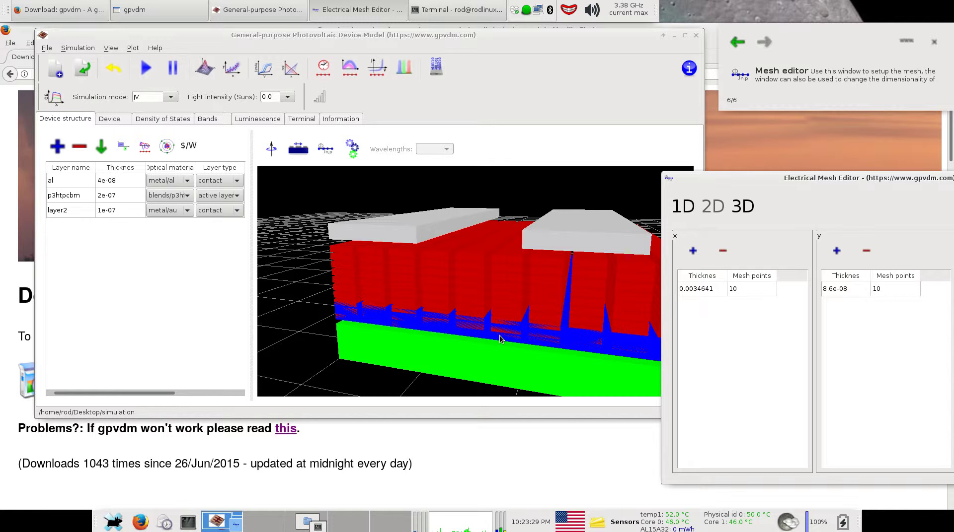
pyautogui.moveTo(512, 272); pyautogui.dragTo(370, 264)
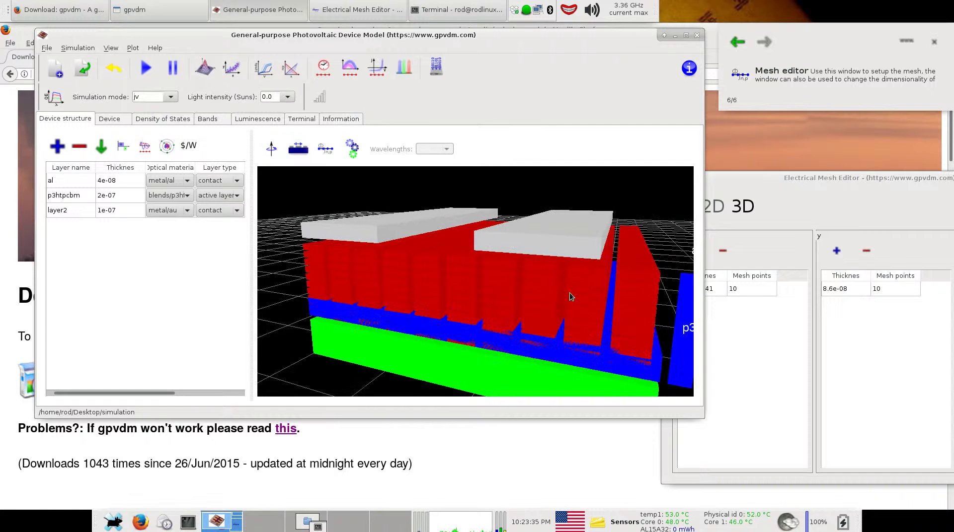
pyautogui.doubleClick(745, 290)
pyautogui.write('50')
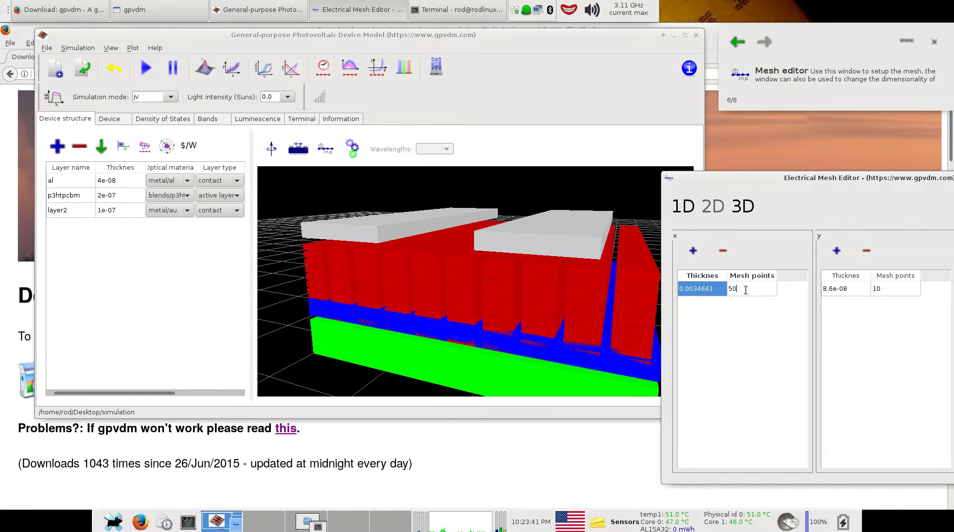
pyautogui.press('Return')
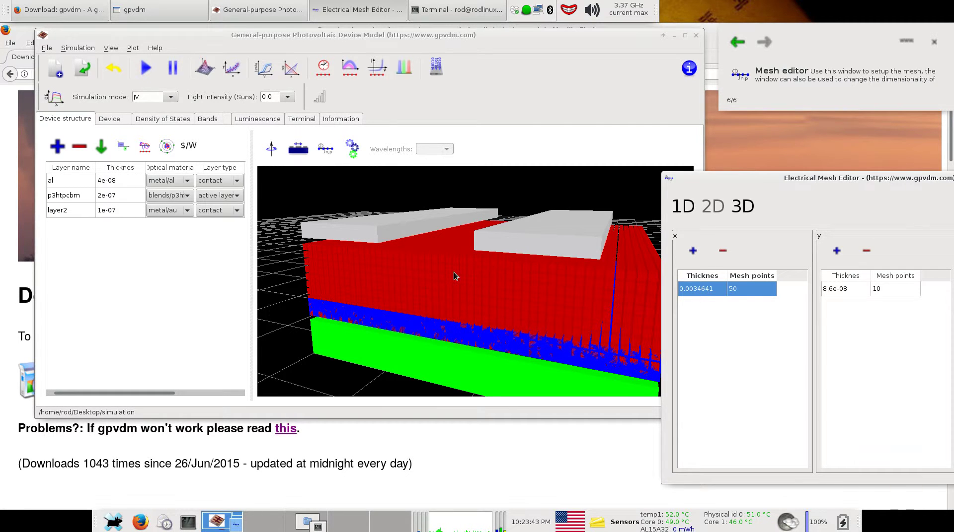
pyautogui.click(454, 272)
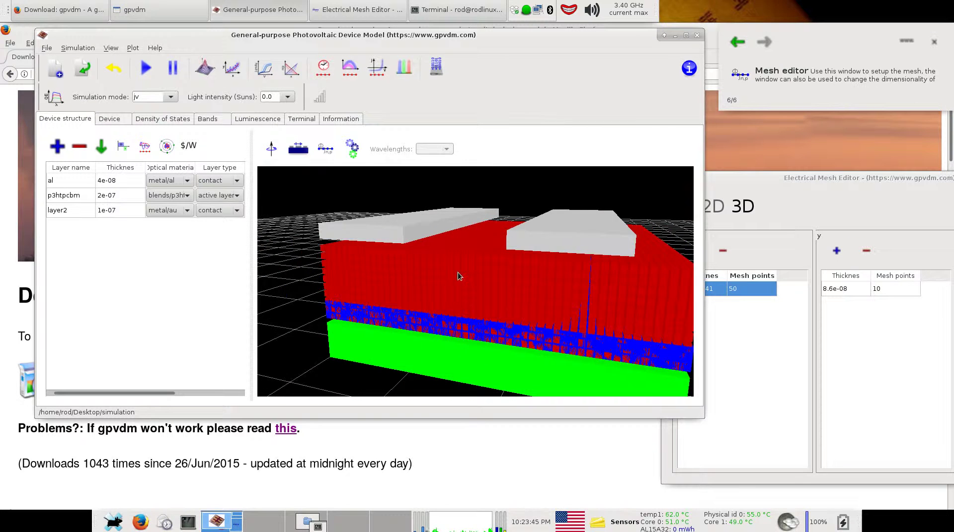
# Step: Set the mesh points in the x direction to 10 and close the electrical mesh editor
pyautogui.click(734, 290)
pyautogui.click(735, 291)
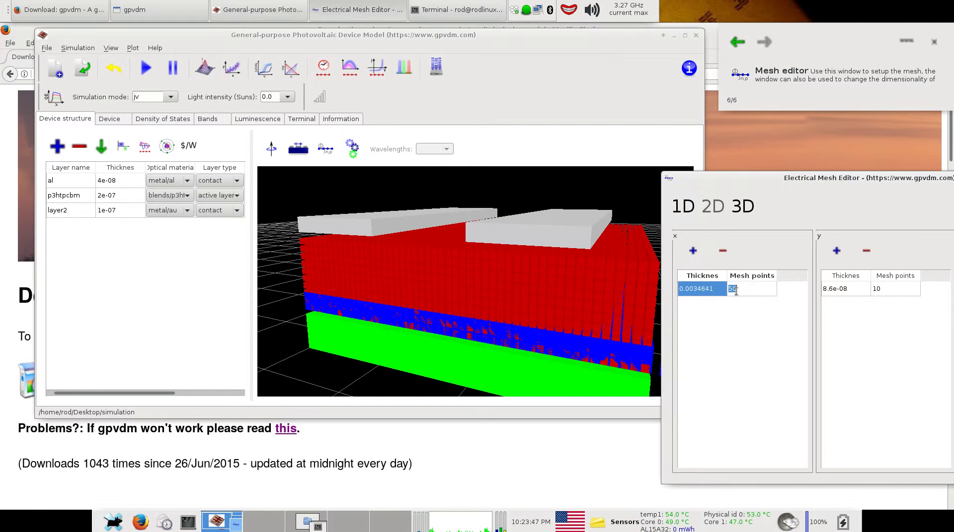
pyautogui.write('2')
pyautogui.press('BackSpace')
pyautogui.write('10')
pyautogui.press('Return')
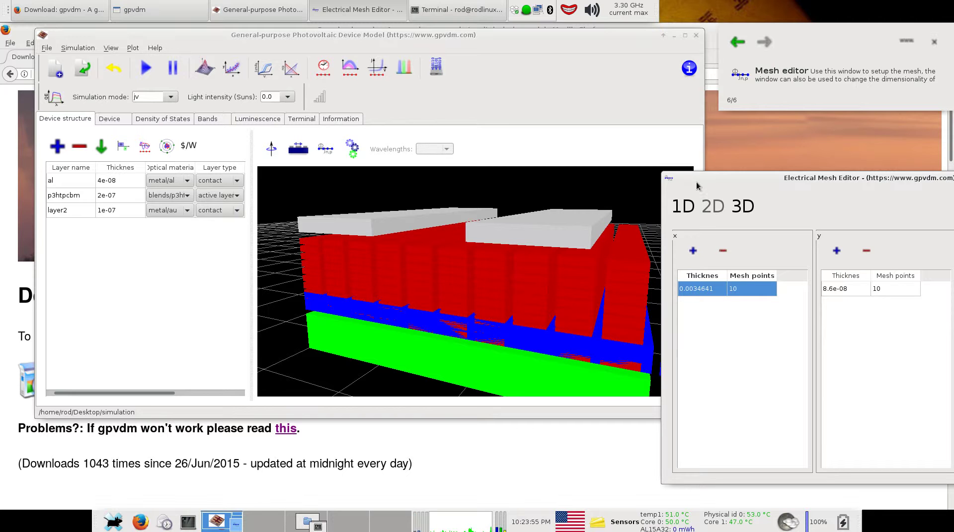
pyautogui.moveTo(695, 183); pyautogui.dragTo(681, 183)
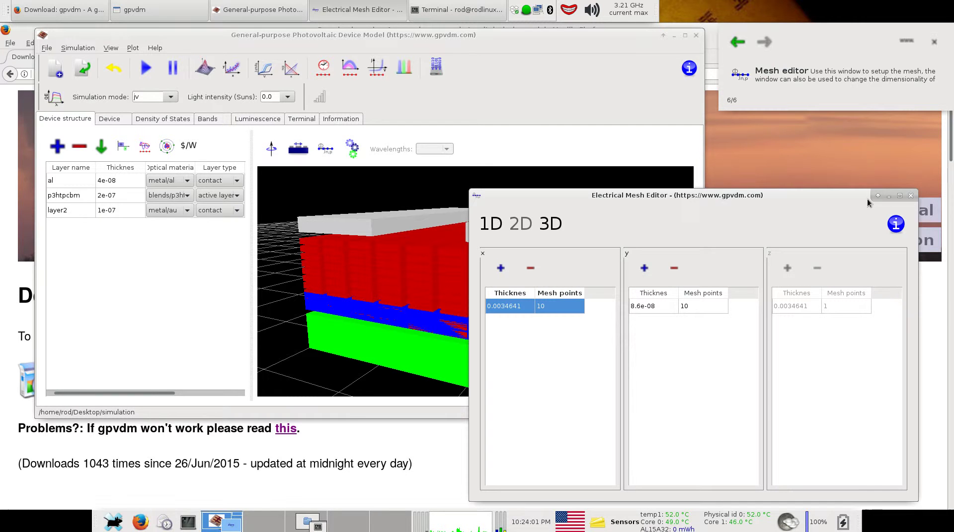
pyautogui.click(911, 196)
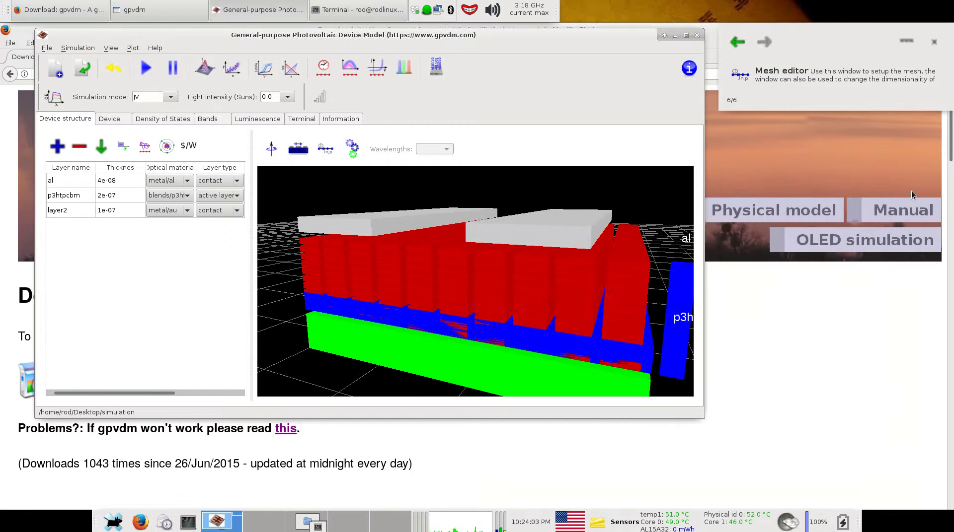
# Step: Clear the browser off the desktop and open the contact editor, placing it clear of most of the device view
pyautogui.click(299, 149)
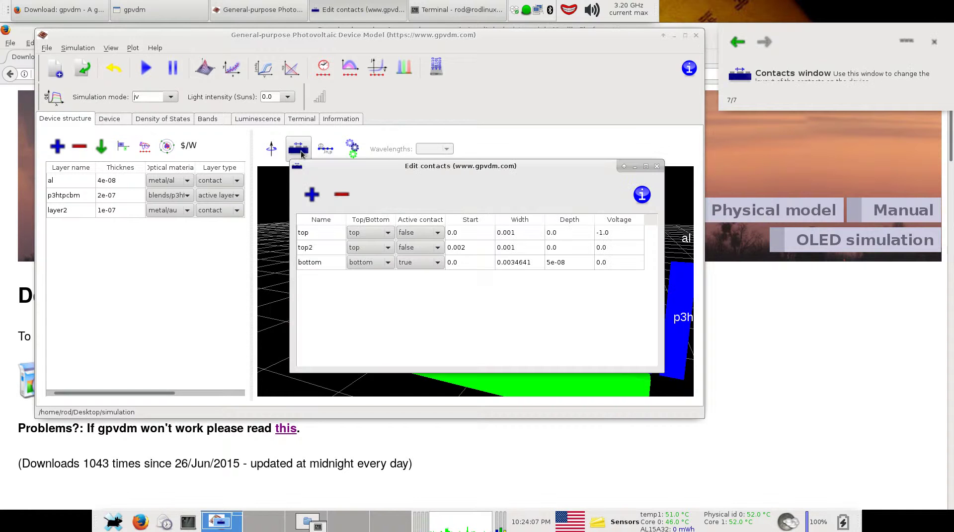
pyautogui.click(737, 177)
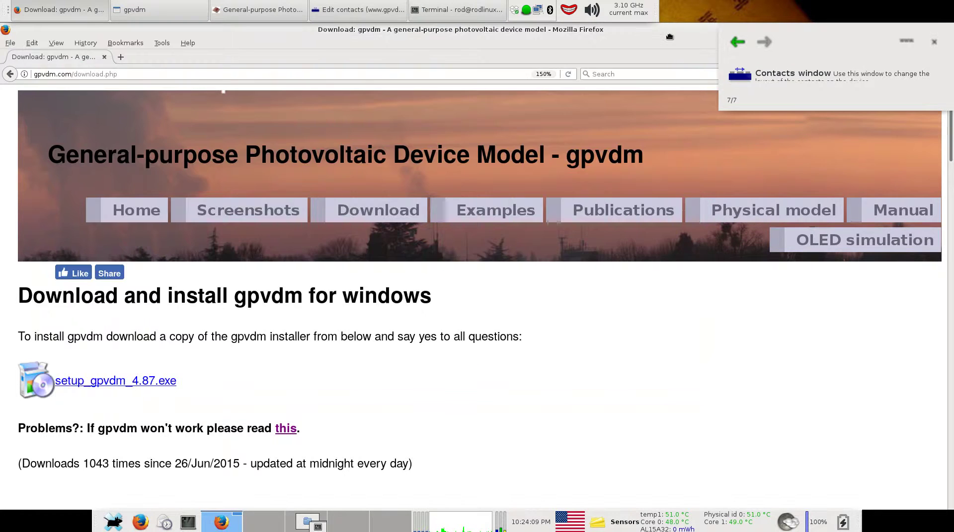
pyautogui.moveTo(674, 26); pyautogui.dragTo(838, 198)
pyautogui.click(827, 205)
pyautogui.moveTo(542, 169); pyautogui.dragTo(807, 147)
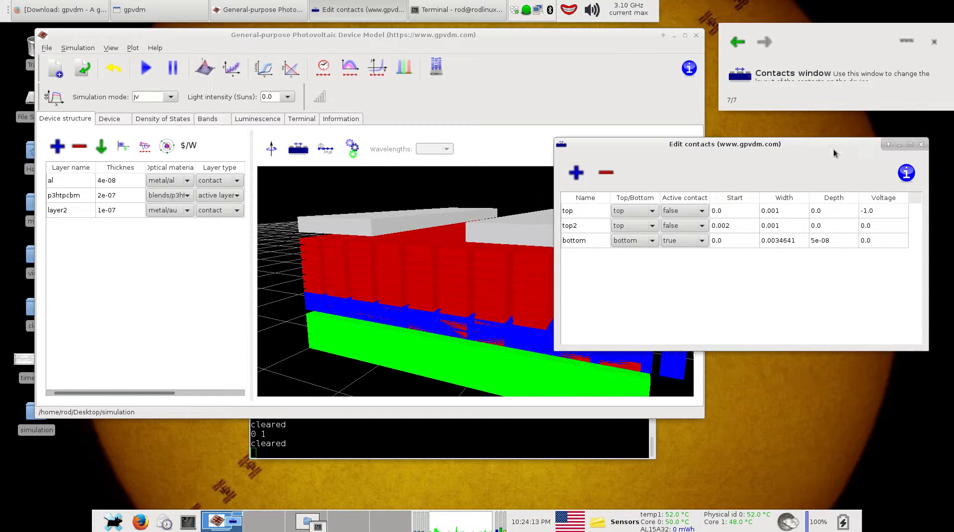
pyautogui.click(921, 145)
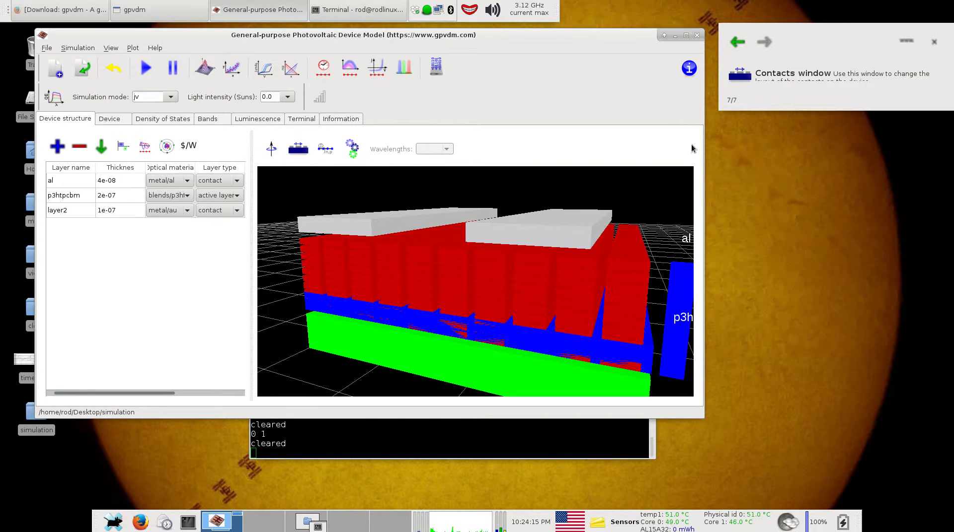
pyautogui.click(298, 149)
pyautogui.moveTo(408, 167); pyautogui.dragTo(673, 143)
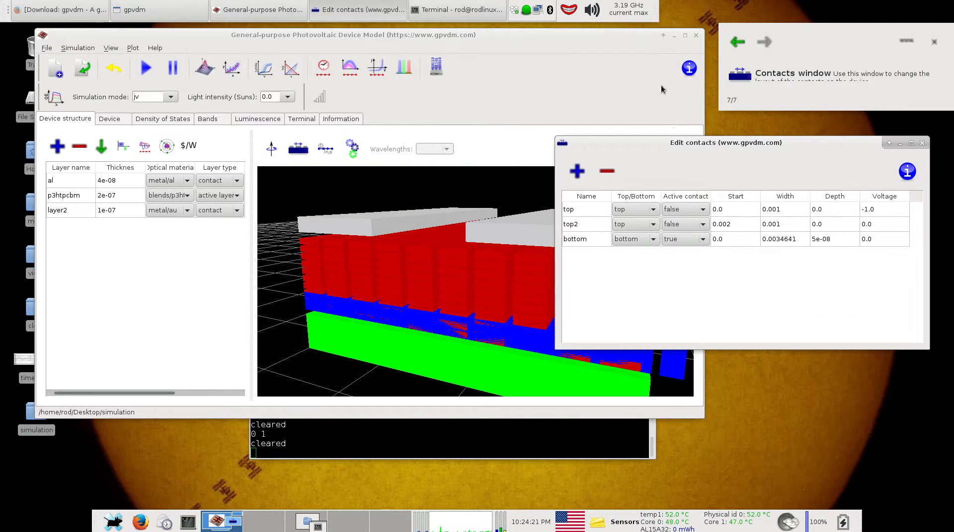
pyautogui.click(685, 37)
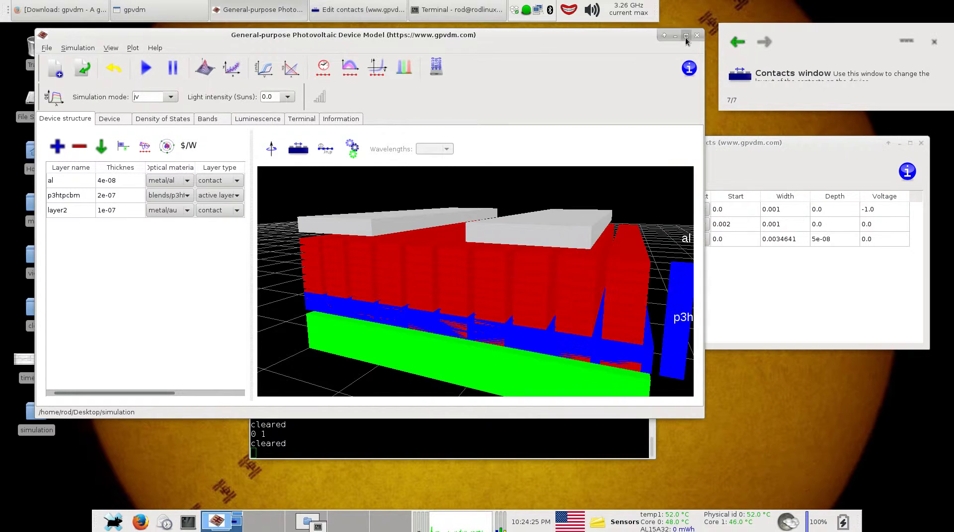
# Step: Place the contact editor beside the enlarged device view and review the top, top2 and bottom contacts against the device
pyautogui.moveTo(632, 143); pyautogui.dragTo(106, 36)
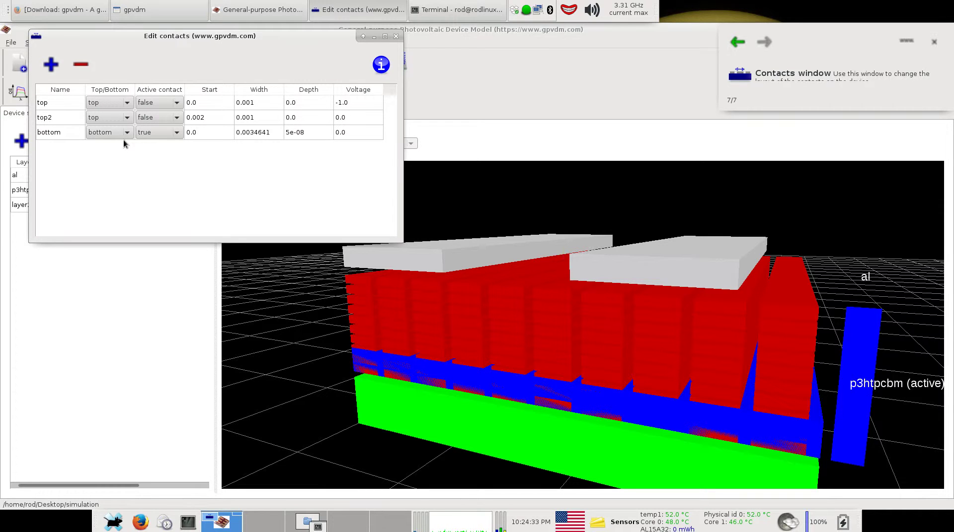
pyautogui.click(36, 36)
pyautogui.click(60, 107)
pyautogui.click(594, 315)
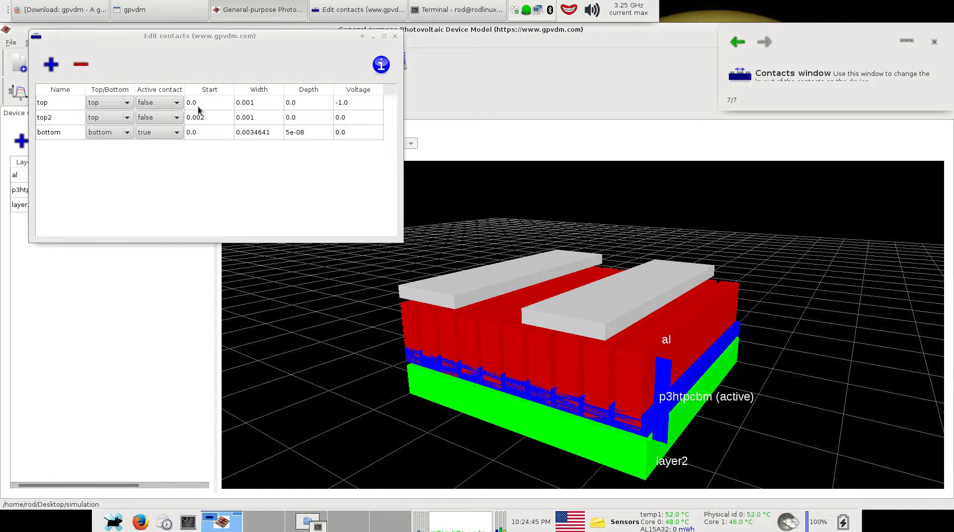
pyautogui.click(45, 110)
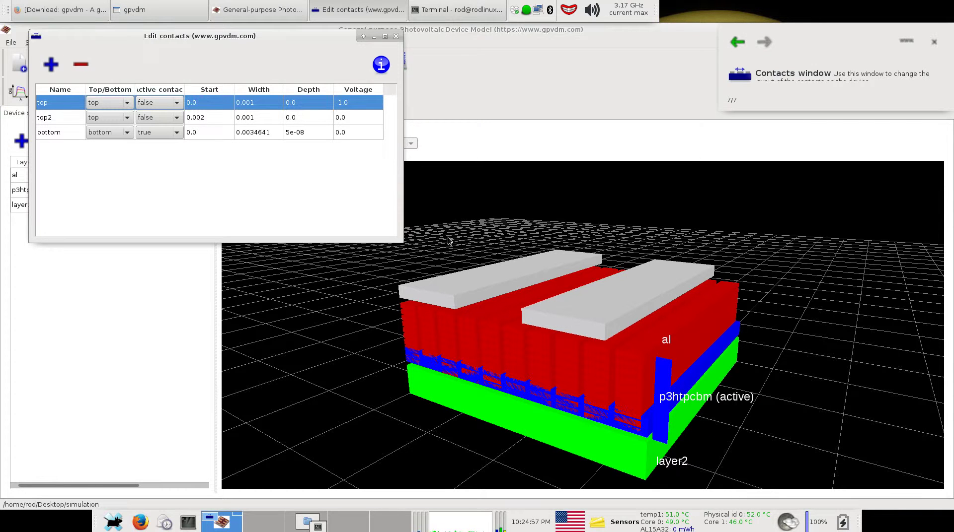
pyautogui.click(204, 123)
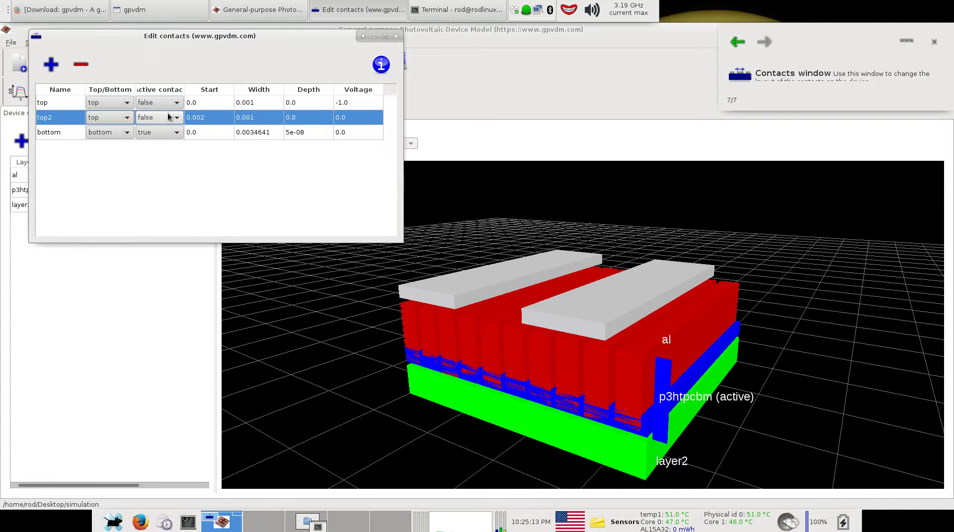
pyautogui.moveTo(184, 91); pyautogui.dragTo(198, 91)
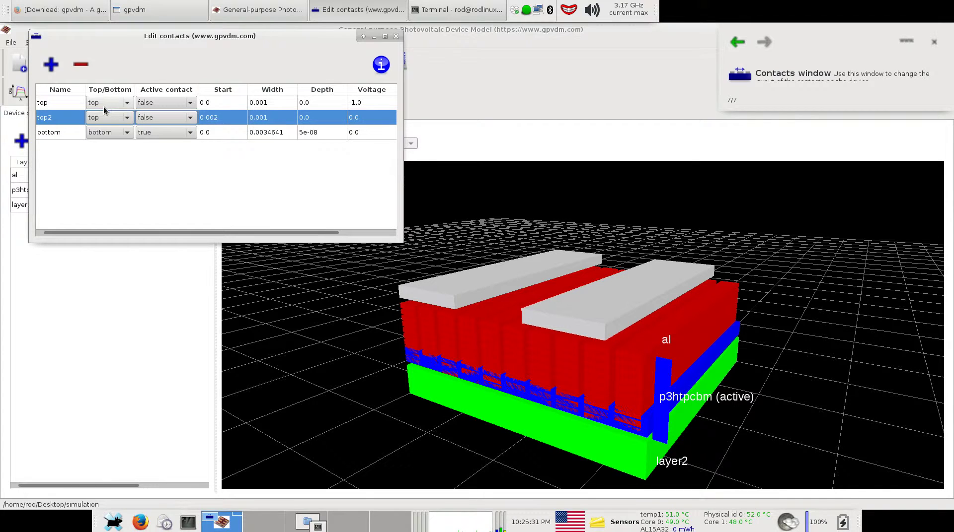
pyautogui.click(69, 136)
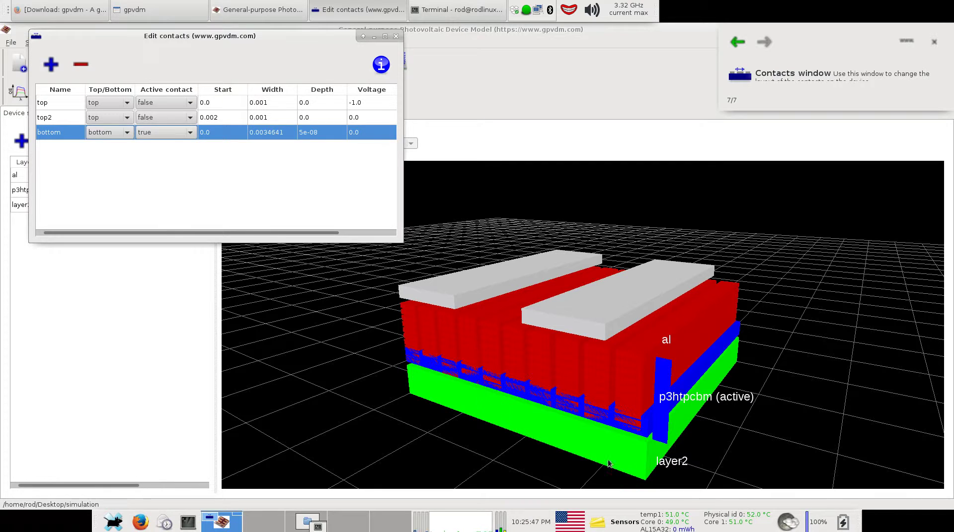
# Step: Set the bottom contact's depth to 10e-08 and return it to 5e-08
pyautogui.click(323, 135)
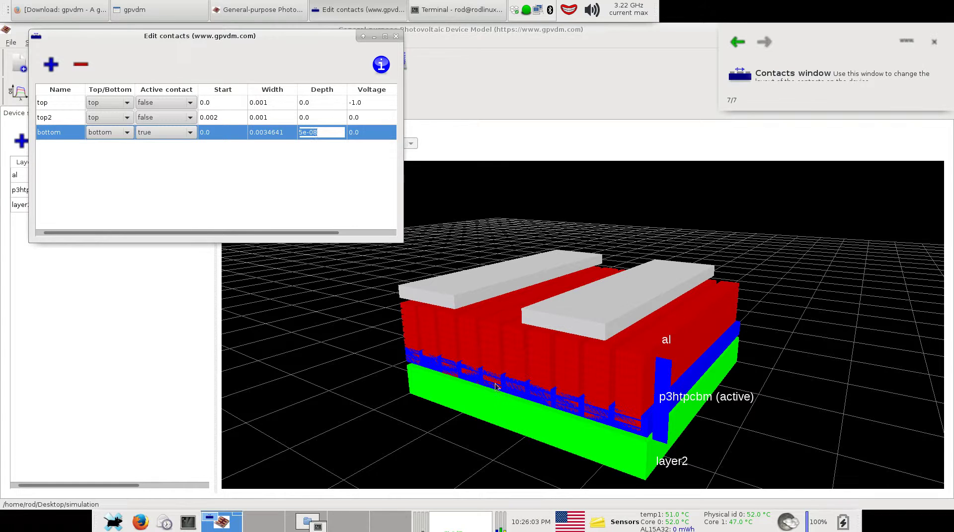
pyautogui.click(321, 133)
pyautogui.write('10')
pyautogui.press('Return')
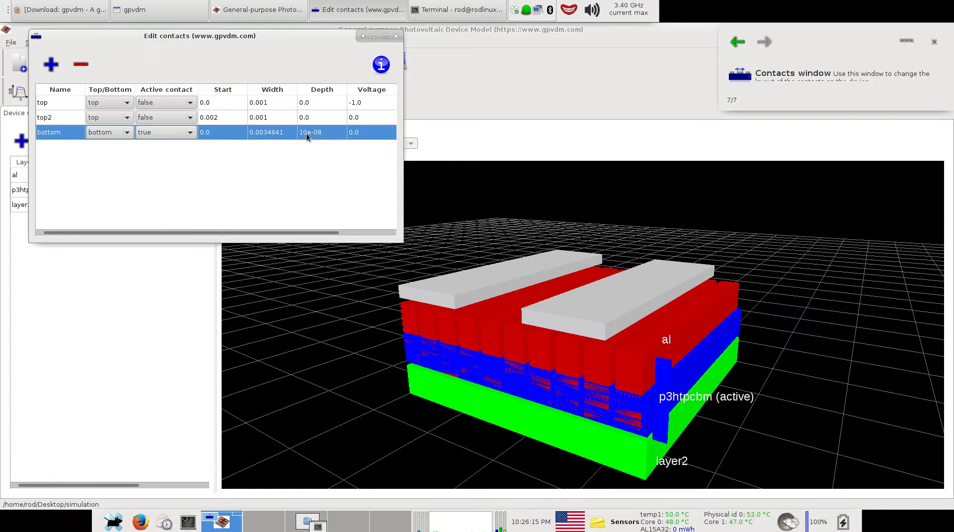
pyautogui.click(306, 133)
pyautogui.moveTo(306, 133); pyautogui.dragTo(298, 135)
pyautogui.write('5')
pyautogui.press('Return')
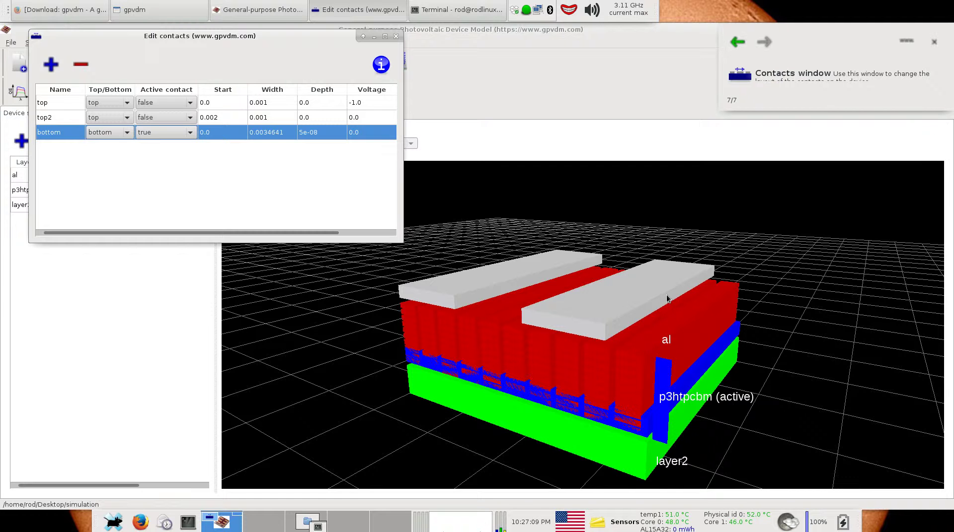
# Step: Check the voltage settings of the top and top2 contacts and close the contact editor
pyautogui.click(370, 104)
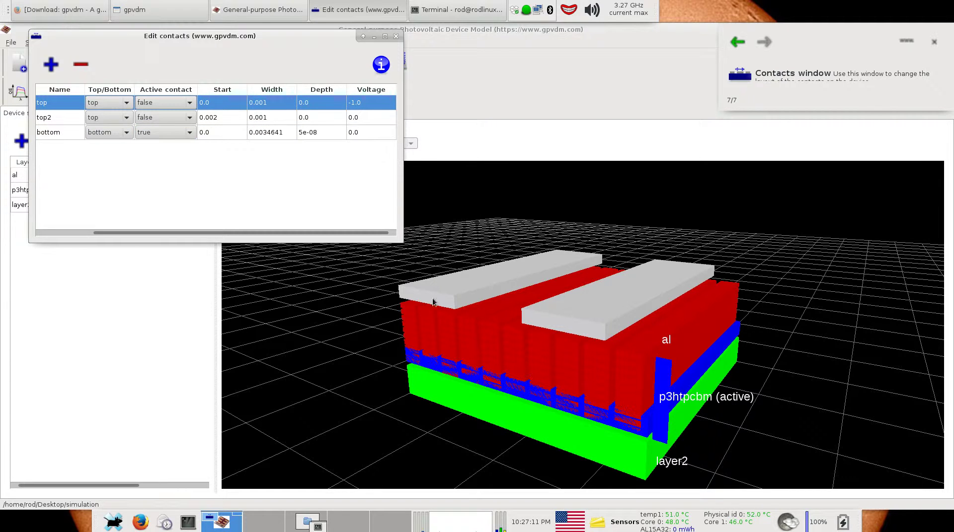
pyautogui.click(384, 117)
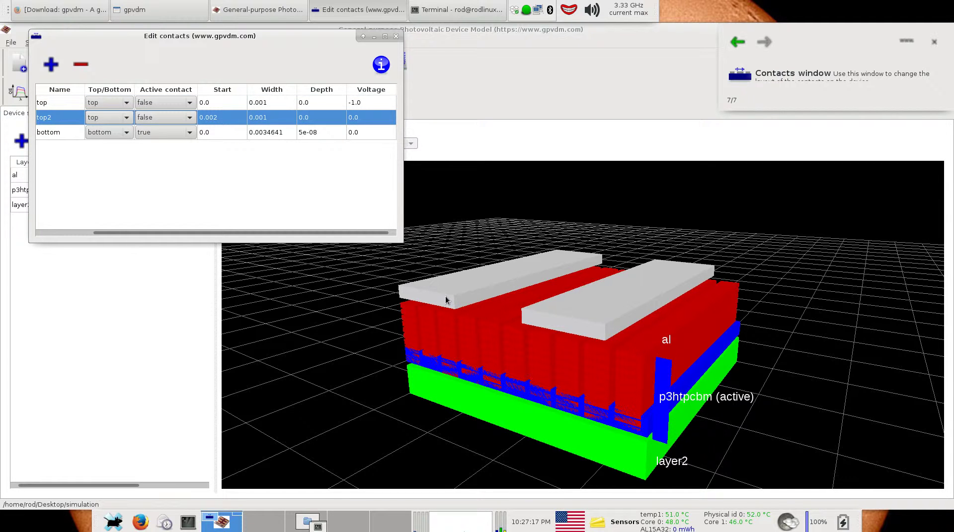
pyautogui.moveTo(251, 37); pyautogui.dragTo(635, 51)
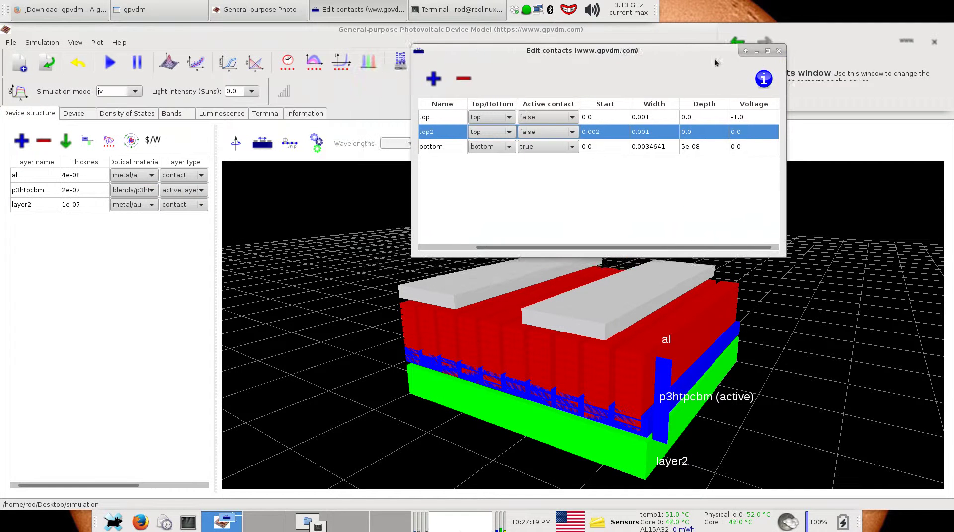
pyautogui.click(778, 51)
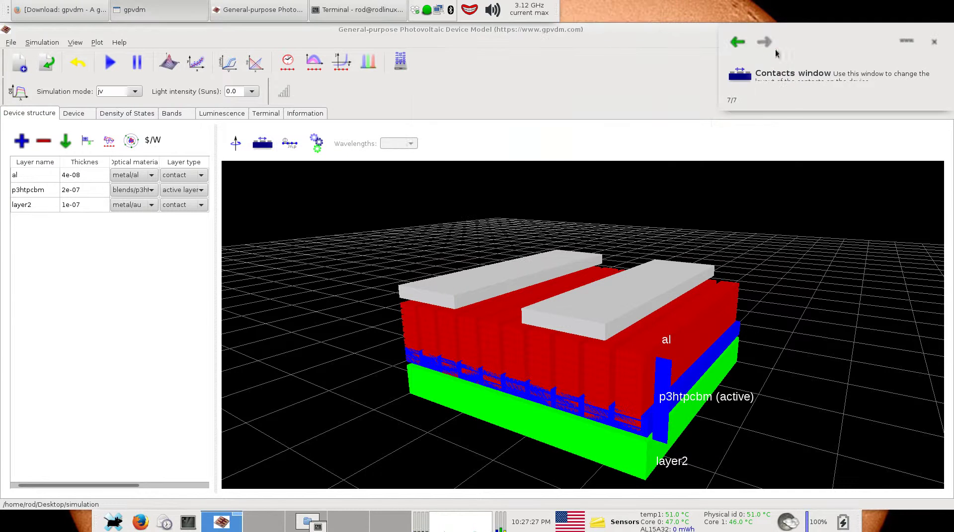
# Step: Check which Newton solver is set in the simulation's solver configuration and close the configuration window
pyautogui.click(45, 44)
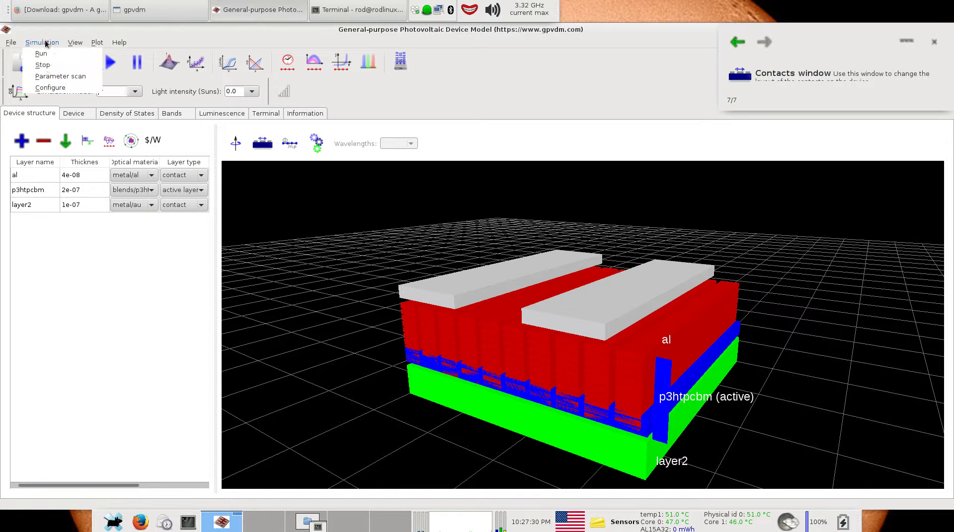
pyautogui.click(49, 88)
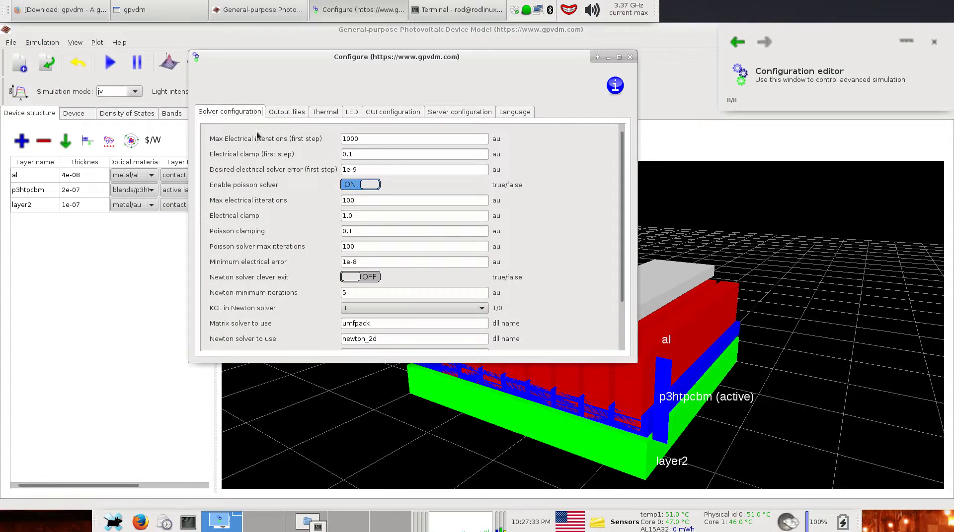
pyautogui.scroll(-2, 574, 187)
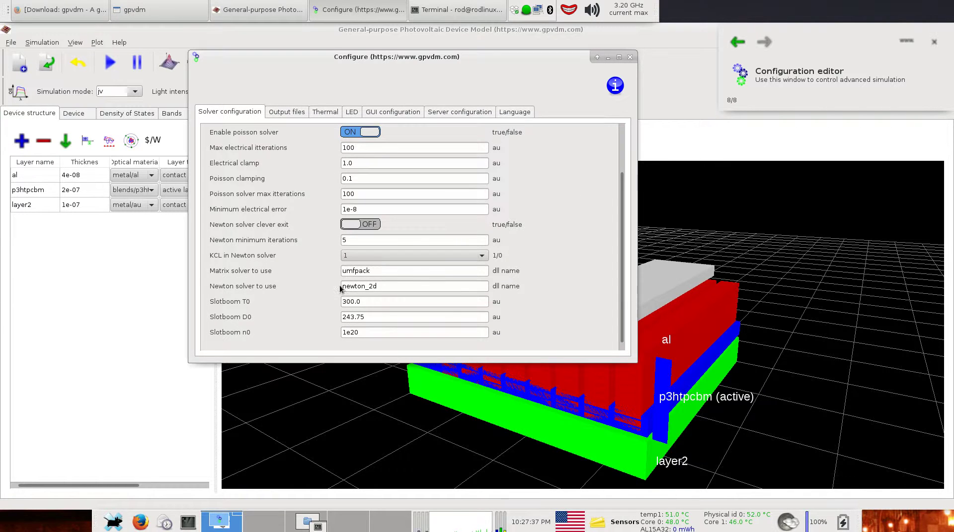
pyautogui.moveTo(340, 286); pyautogui.dragTo(390, 287)
pyautogui.click(390, 287)
pyautogui.click(630, 58)
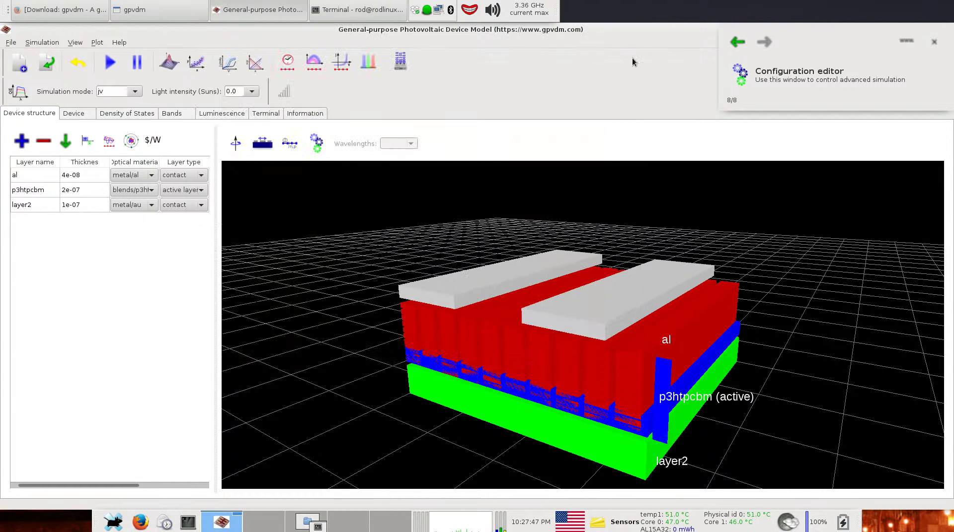
# Step: Run the simulation and browse its output files for plotting, previewing the contact0_i.dat, Jp_x.dat and Jn_x.dat descriptions
pyautogui.click(110, 65)
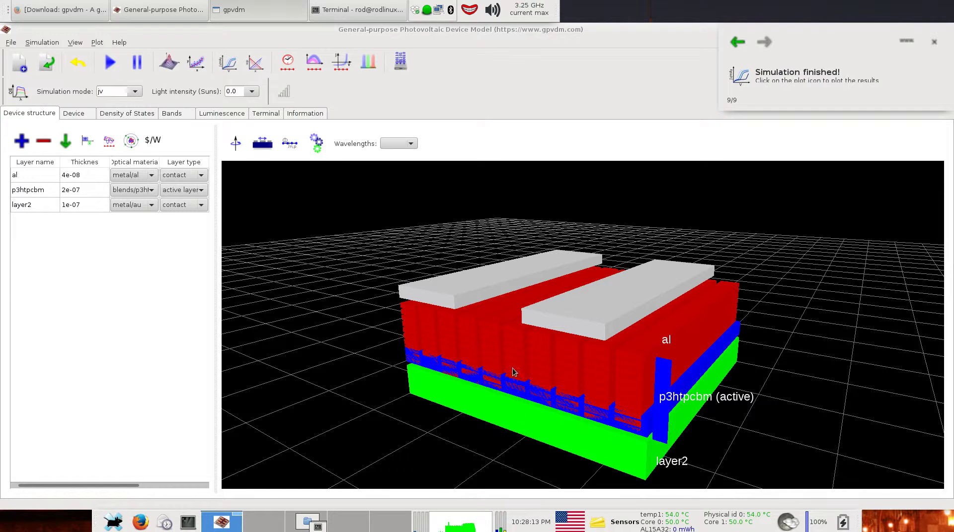
pyautogui.click(234, 70)
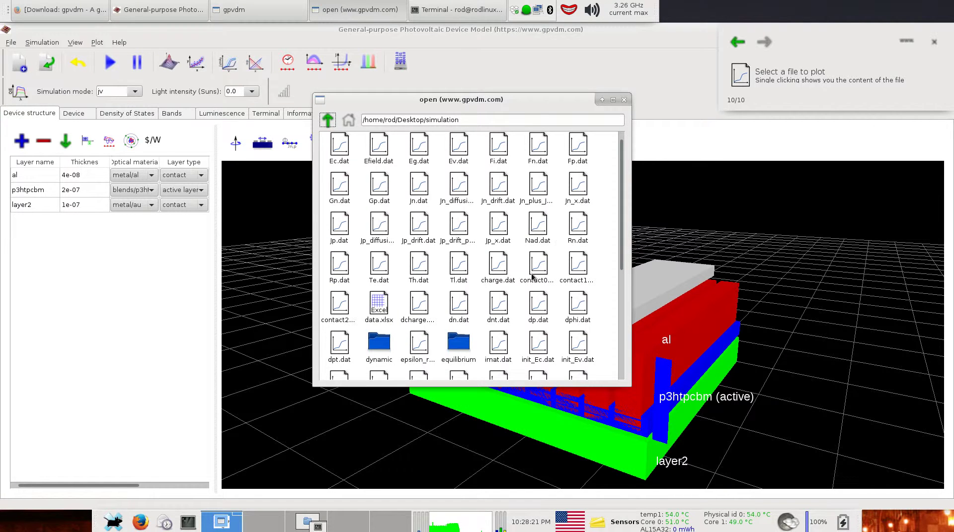
pyautogui.click(548, 276)
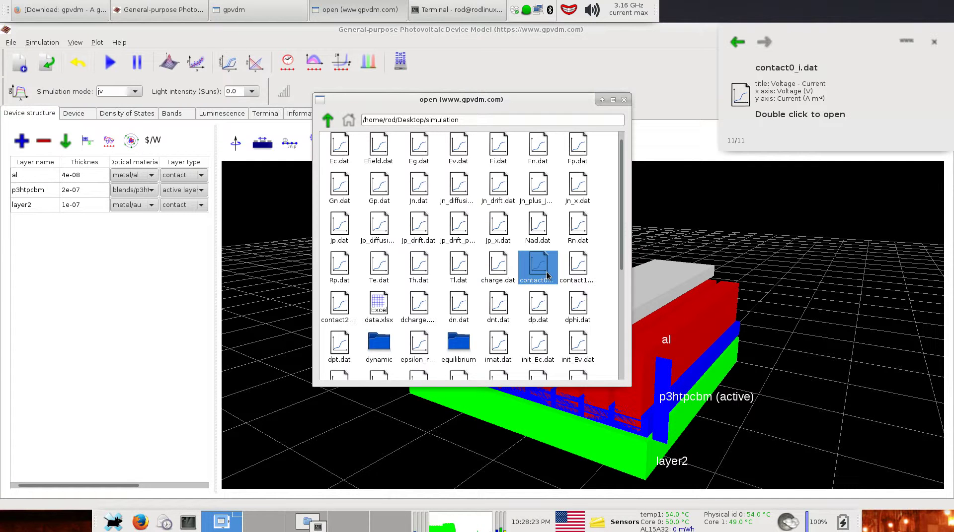
pyautogui.scroll(-1, 547, 276)
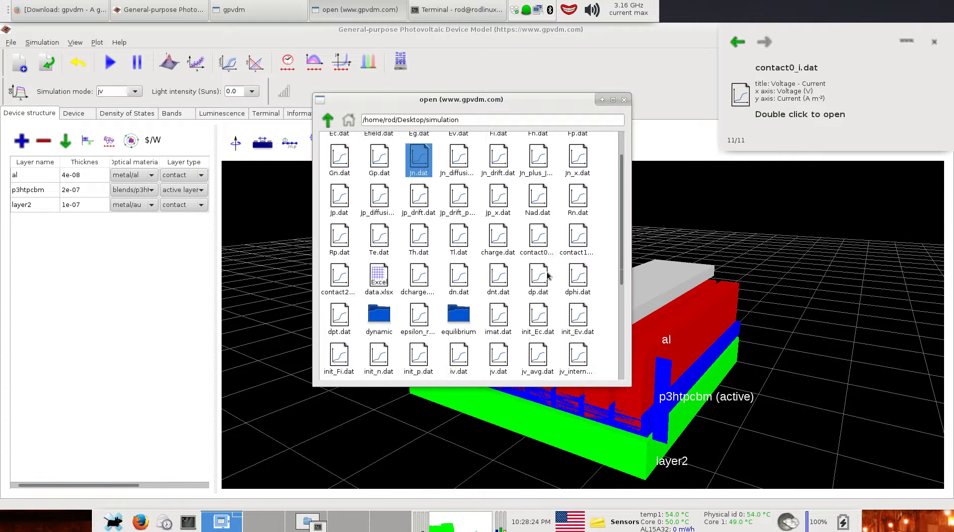
pyautogui.click(503, 205)
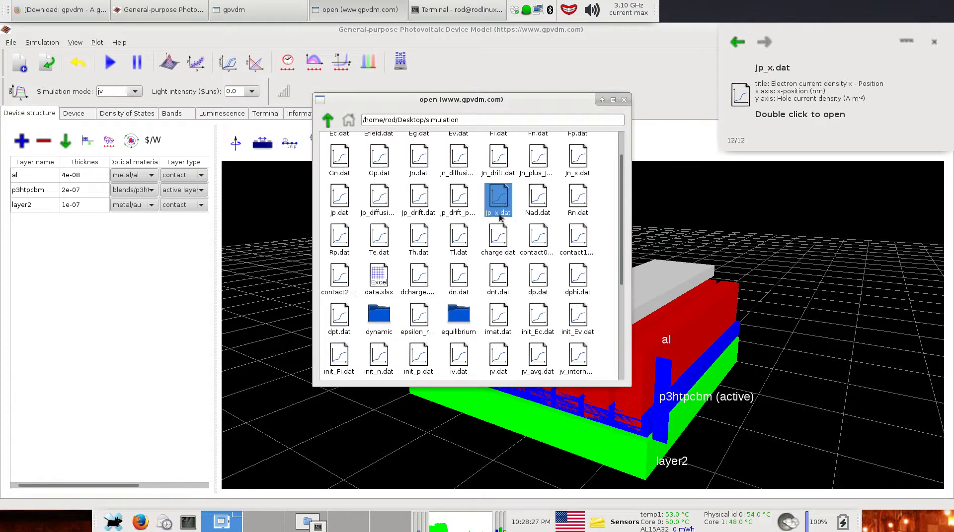
pyautogui.click(566, 160)
pyautogui.moveTo(565, 103); pyautogui.dragTo(472, 79)
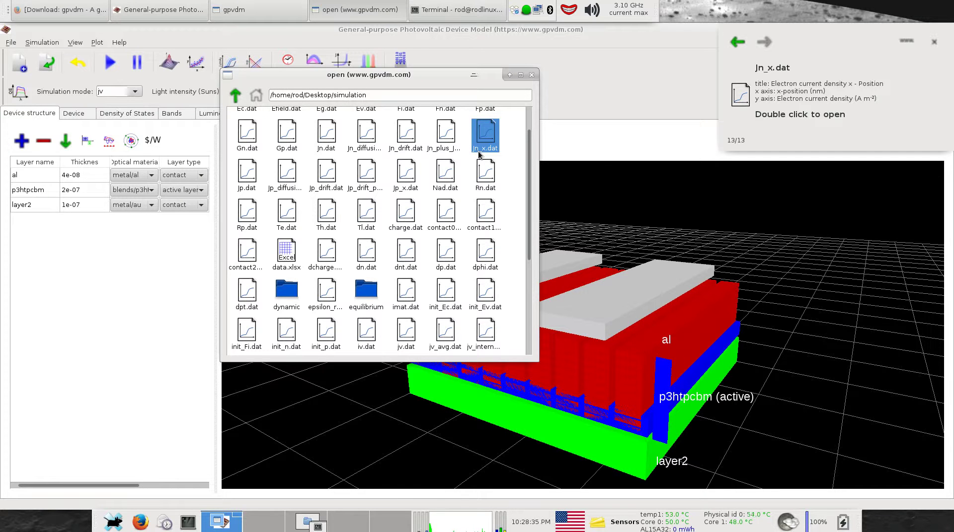
# Step: Plot Jn_x.dat, rotate the 3D plot to compare it with the device view, and close the plot
pyautogui.doubleClick(486, 138)
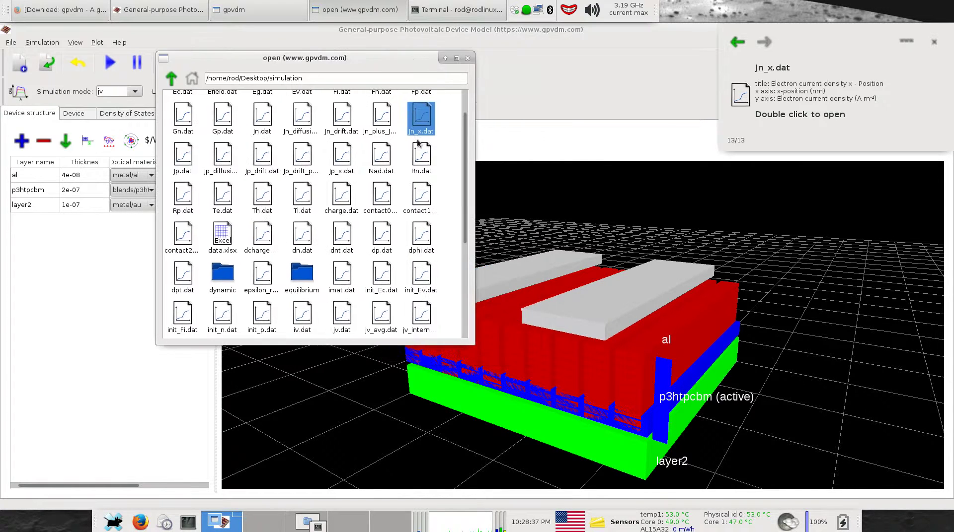
pyautogui.moveTo(426, 192); pyautogui.dragTo(368, 198)
pyautogui.moveTo(386, 101); pyautogui.dragTo(281, 84)
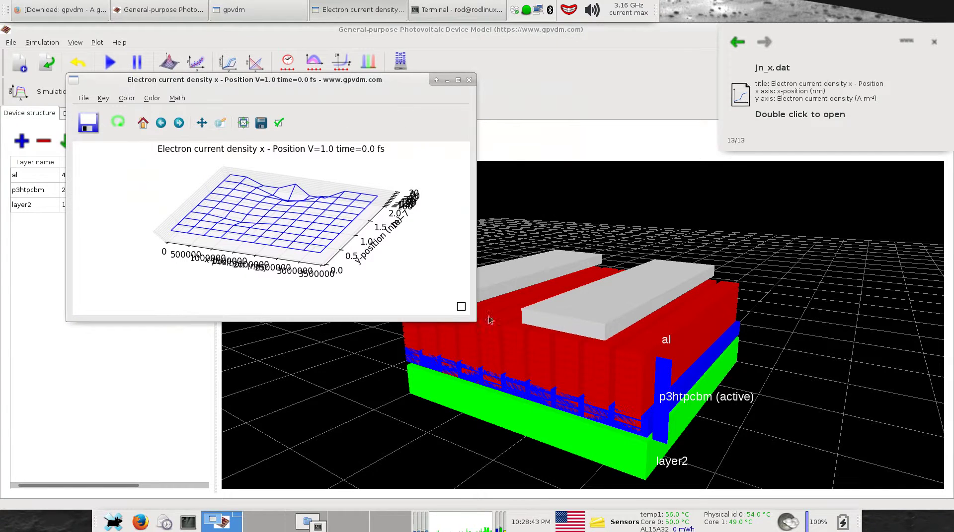
pyautogui.moveTo(316, 202); pyautogui.dragTo(278, 180)
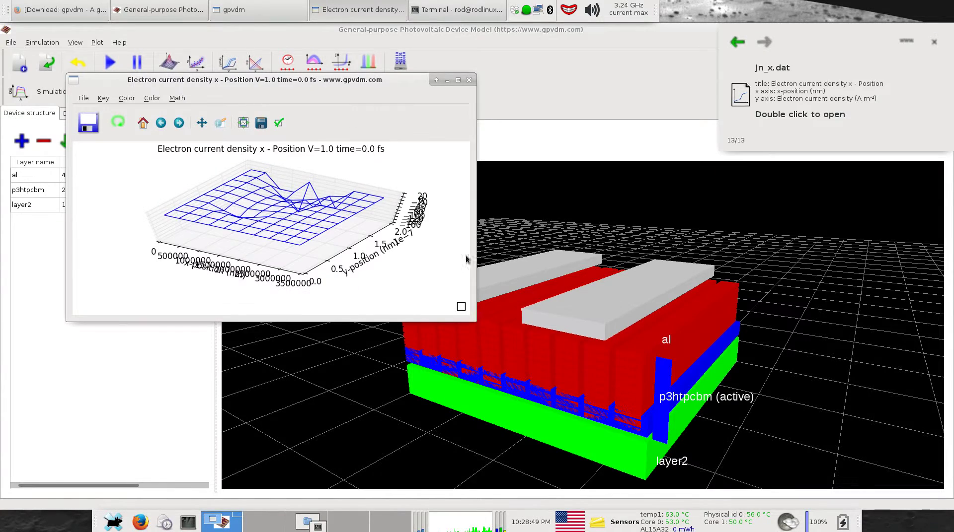
pyautogui.click(572, 307)
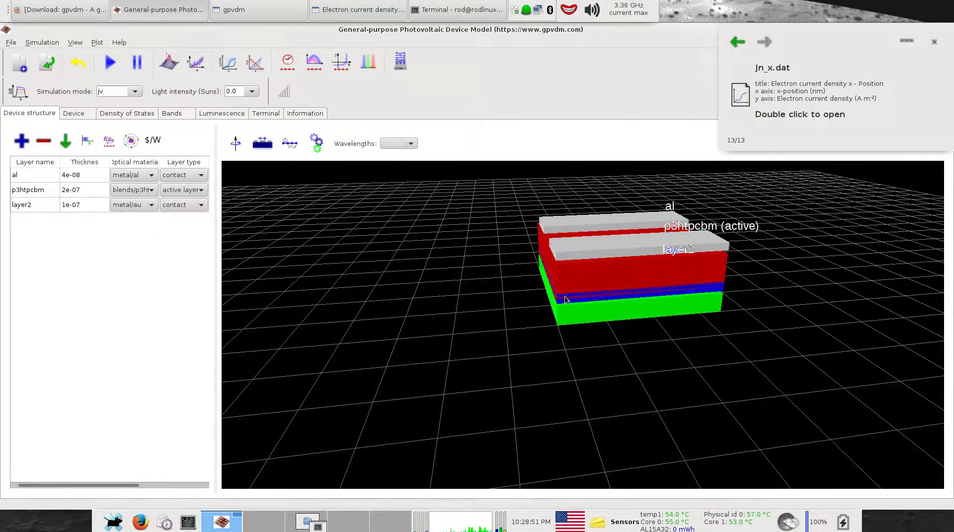
pyautogui.click(368, 10)
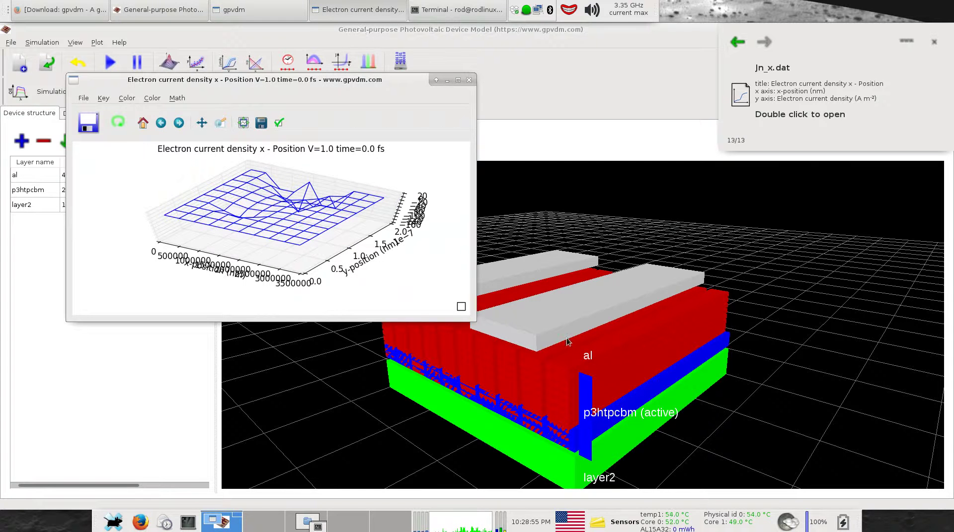
pyautogui.click(469, 81)
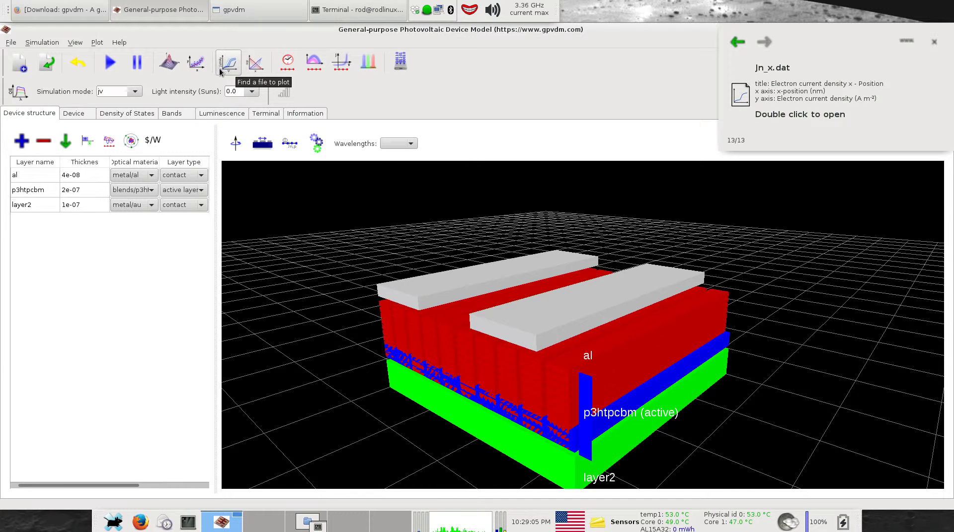
# Step: Examine the Jn_x.dat results in the time domain, advance the snapshots to 93, and close the results viewer
pyautogui.click(256, 69)
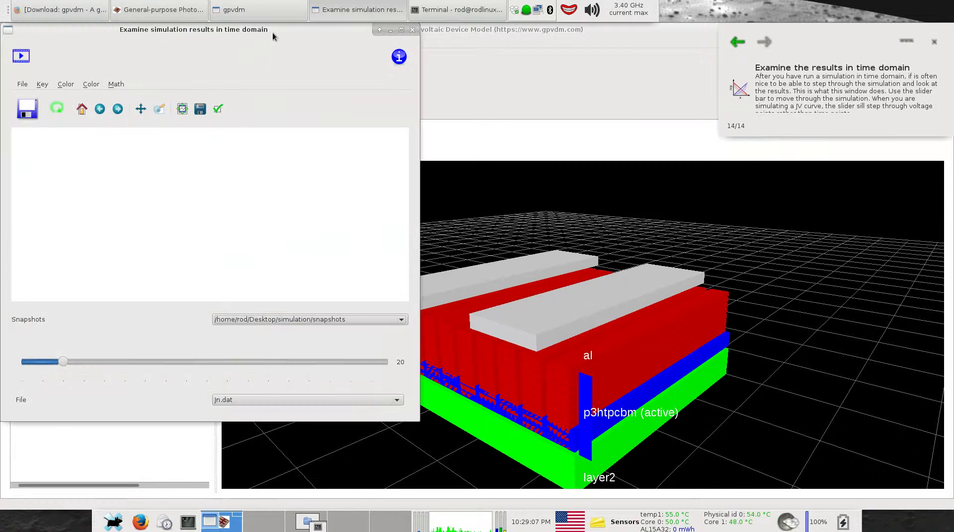
pyautogui.moveTo(273, 32); pyautogui.dragTo(333, 31)
pyautogui.click(373, 399)
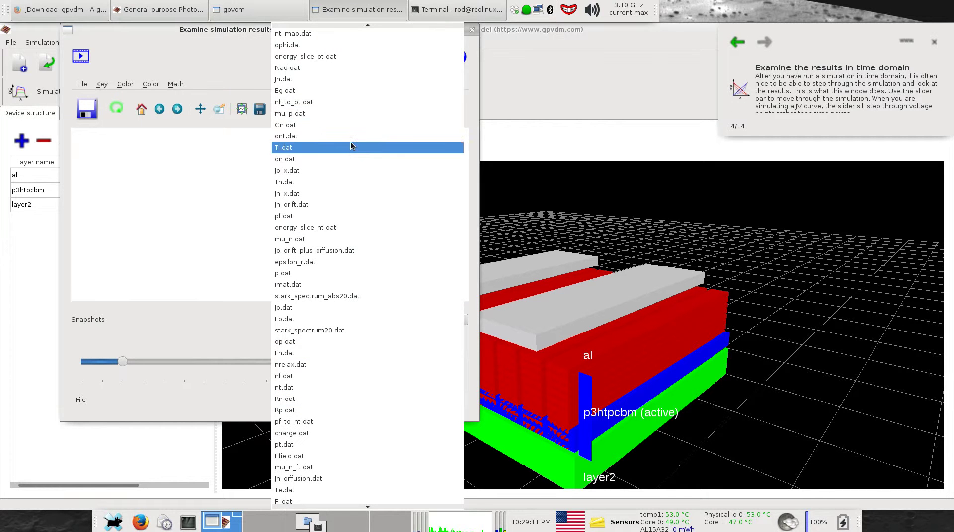
pyautogui.click(350, 193)
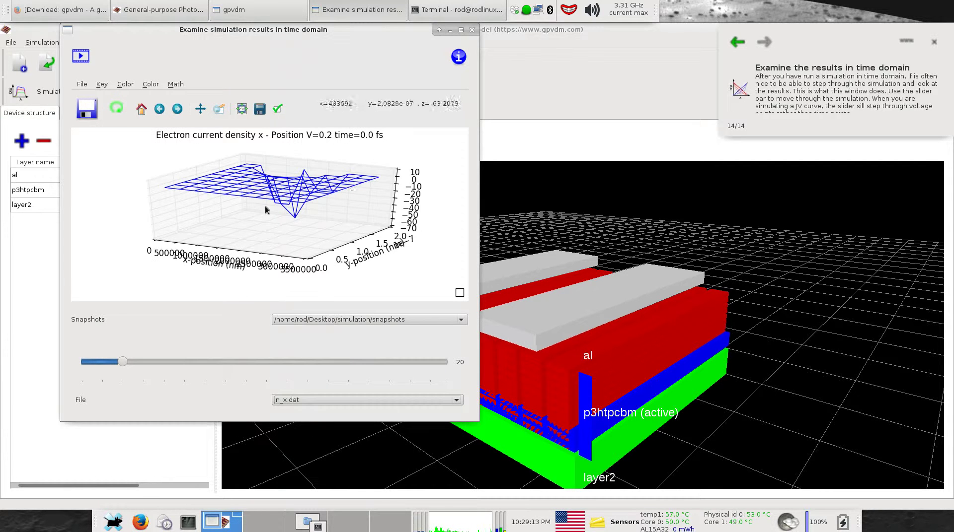
pyautogui.moveTo(264, 207); pyautogui.dragTo(258, 221)
pyautogui.click(131, 365)
pyautogui.moveTo(132, 365); pyautogui.dragTo(422, 366)
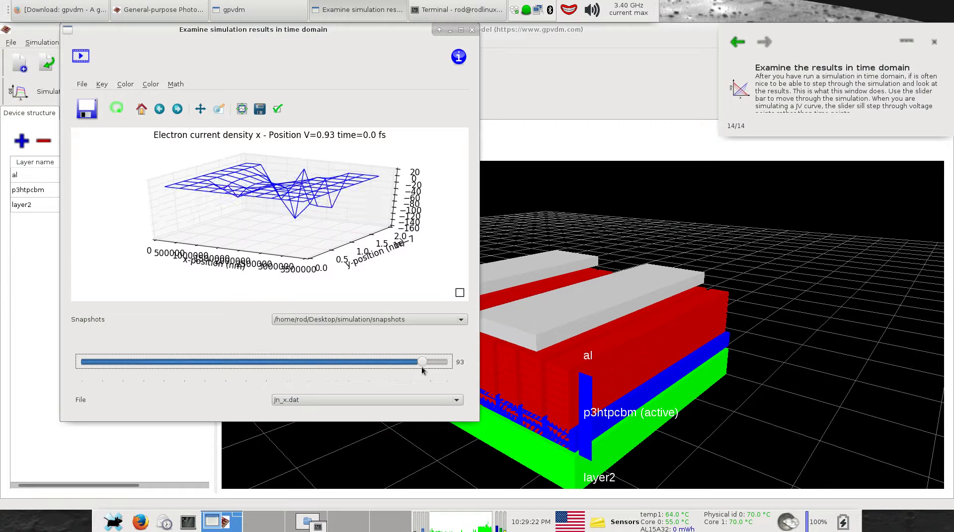
pyautogui.click(471, 30)
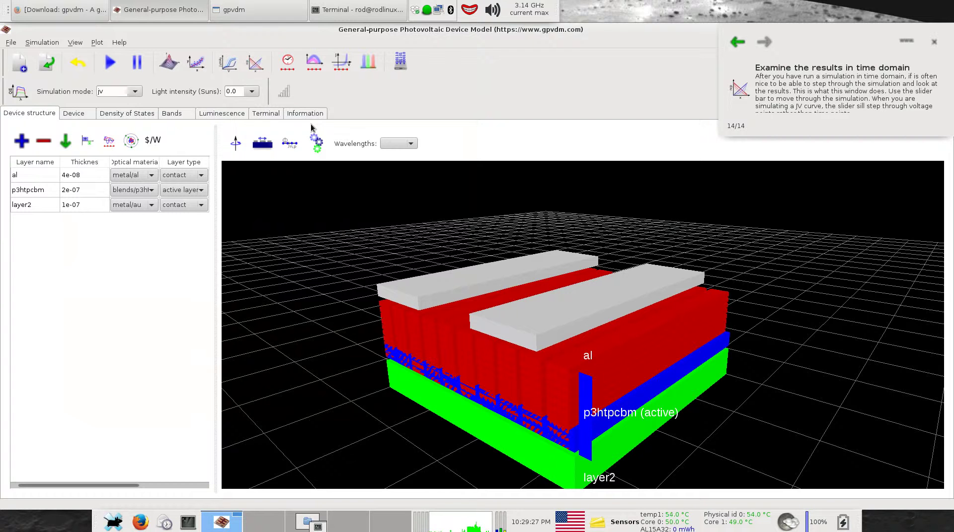
# Step: Browse the simulation's output files, preview the contact0_i.dat, contact1_i.dat and contact2_i.dat descriptions, and close the file browser
pyautogui.click(228, 73)
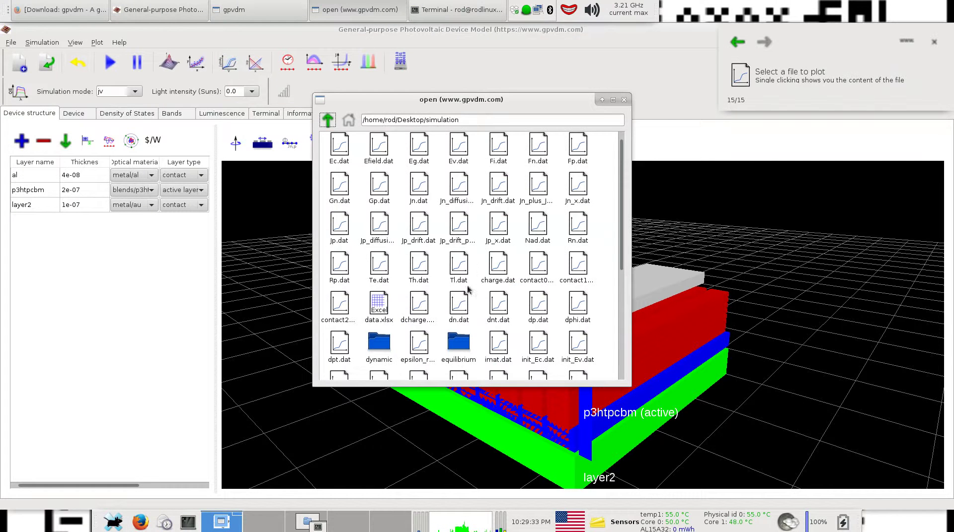
pyautogui.moveTo(487, 101); pyautogui.dragTo(226, 43)
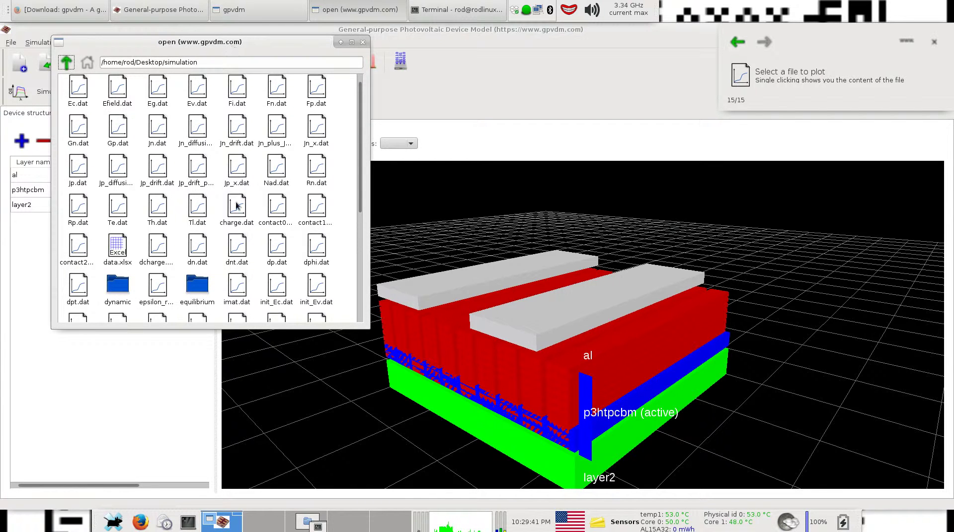
pyautogui.click(279, 215)
pyautogui.click(327, 216)
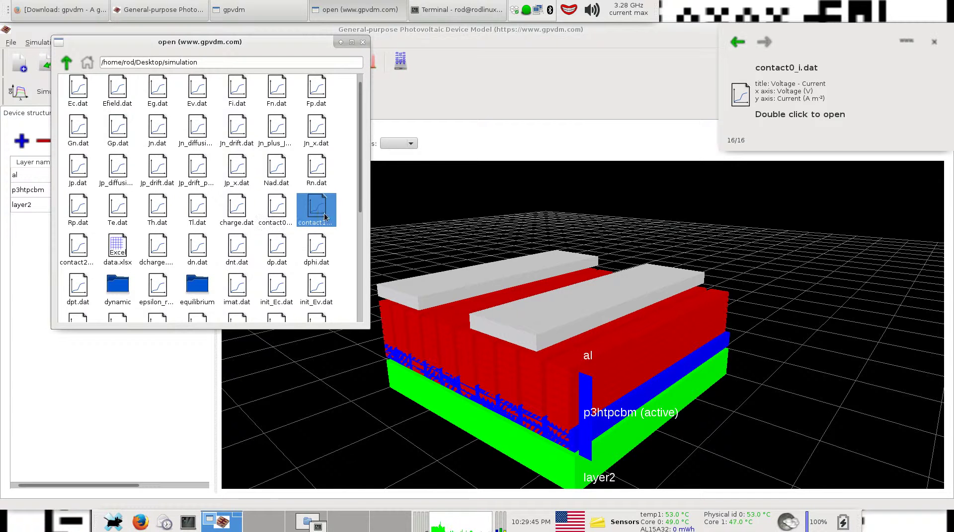
pyautogui.click(98, 251)
pyautogui.moveTo(188, 46); pyautogui.dragTo(582, 48)
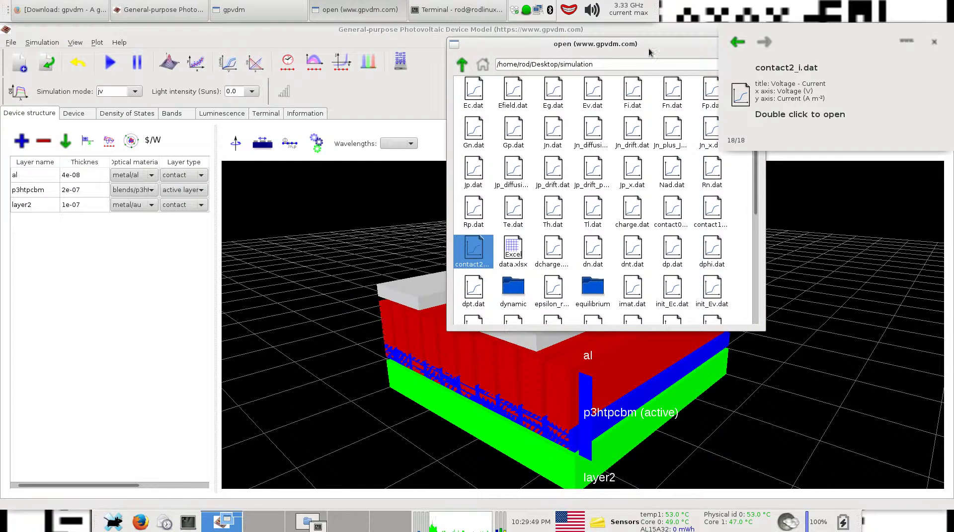
pyautogui.moveTo(735, 45); pyautogui.dragTo(567, 93)
pyautogui.click(589, 92)
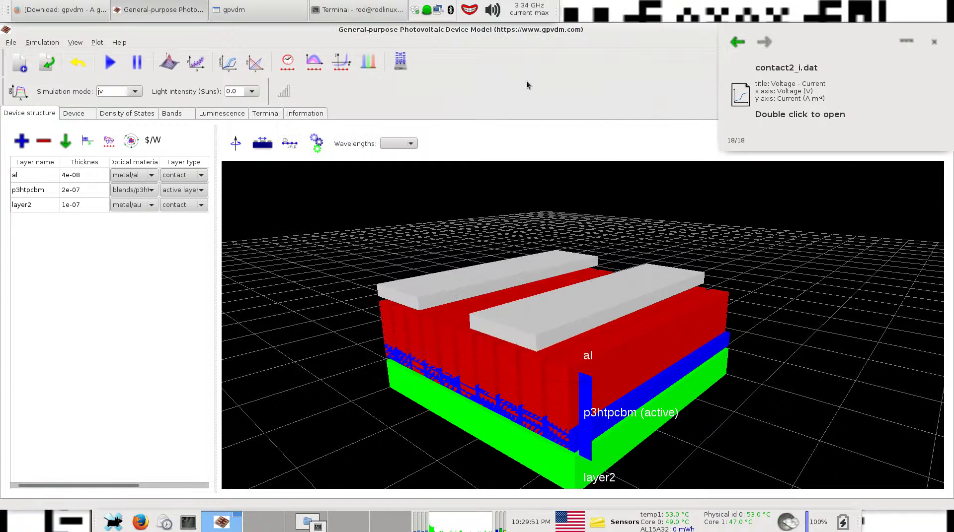
# Step: Check the contact definitions in the contacts editor, close it, and plot contact2_i.dat from the output files
pyautogui.click(262, 143)
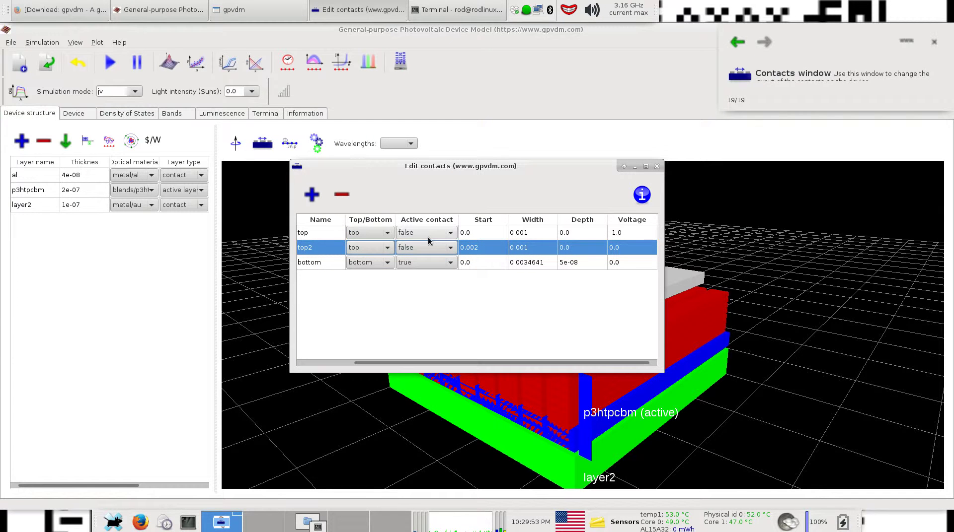
pyautogui.click(657, 167)
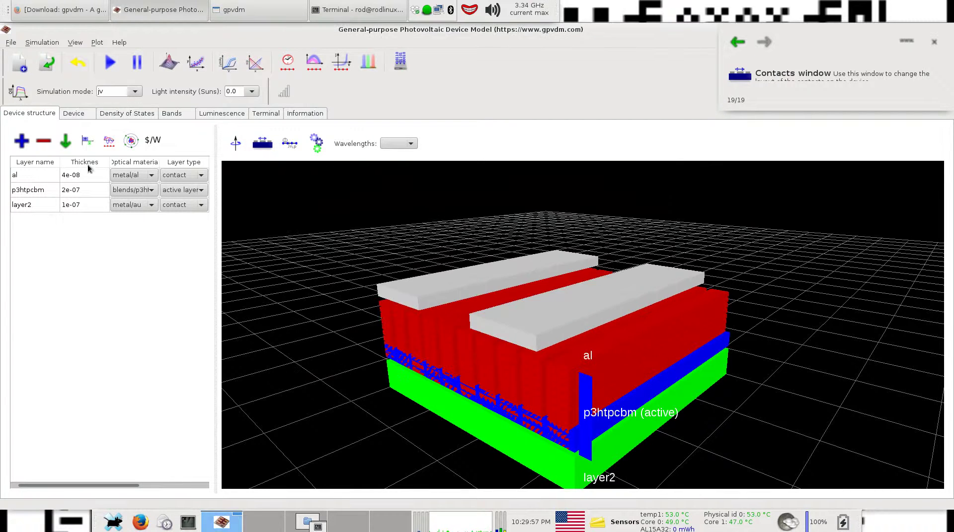
pyautogui.click(228, 63)
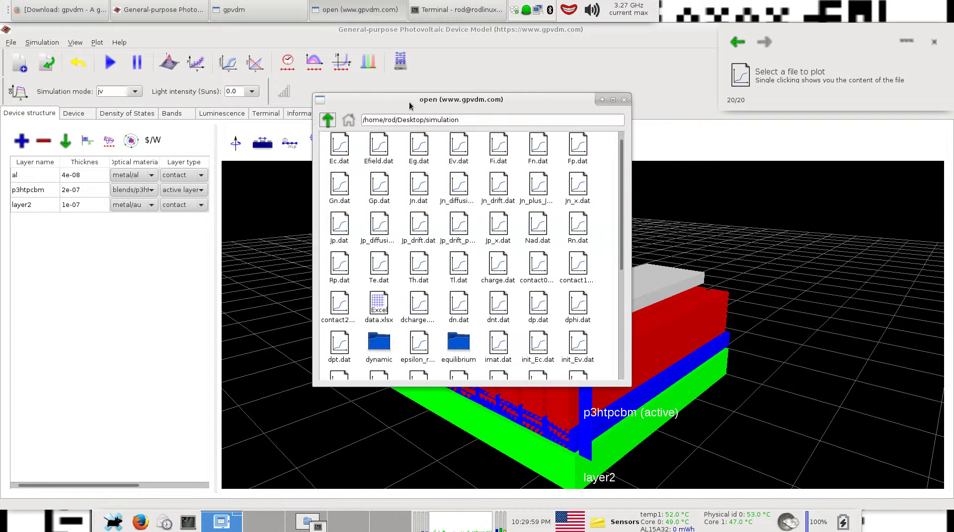
pyautogui.moveTo(397, 103); pyautogui.dragTo(150, 33)
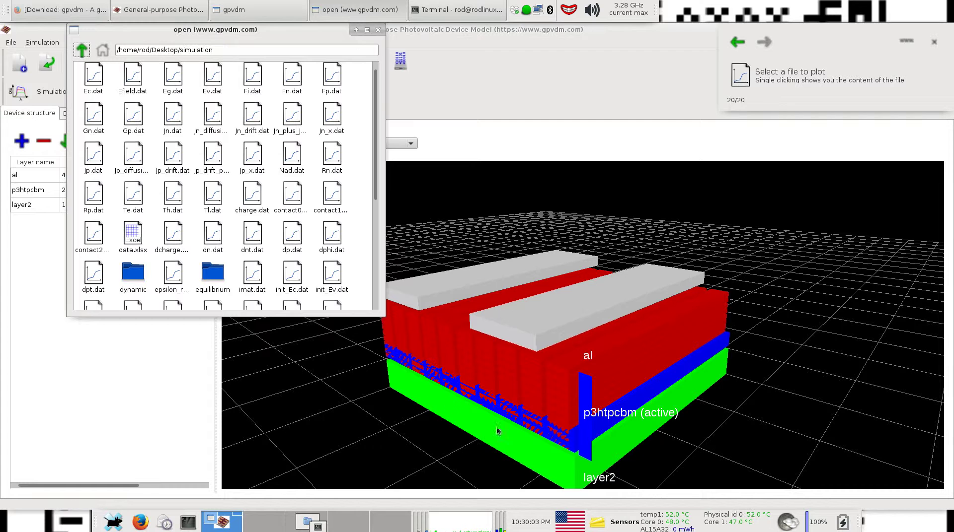
pyautogui.doubleClick(99, 243)
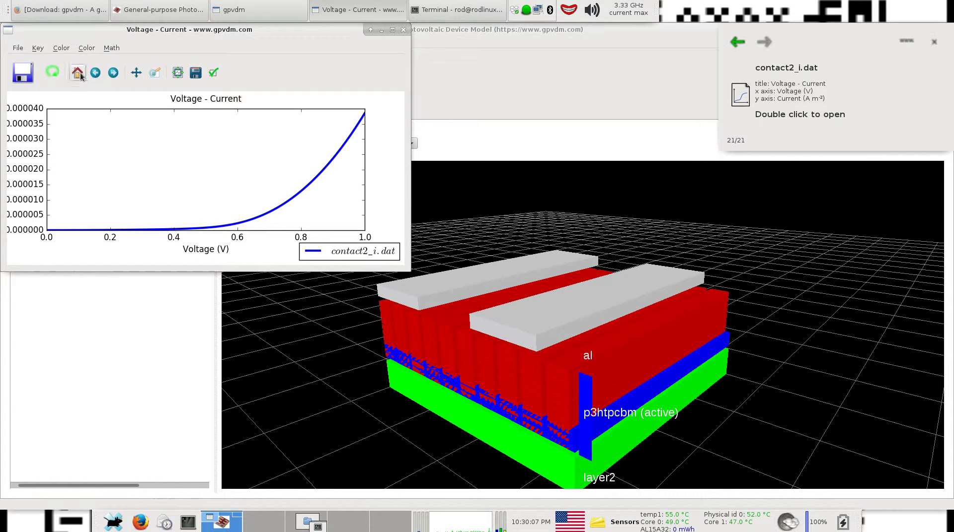
# Step: Set the left border of the contact2_i.dat plot to 0.18 and close the plot layout settings
pyautogui.click(177, 73)
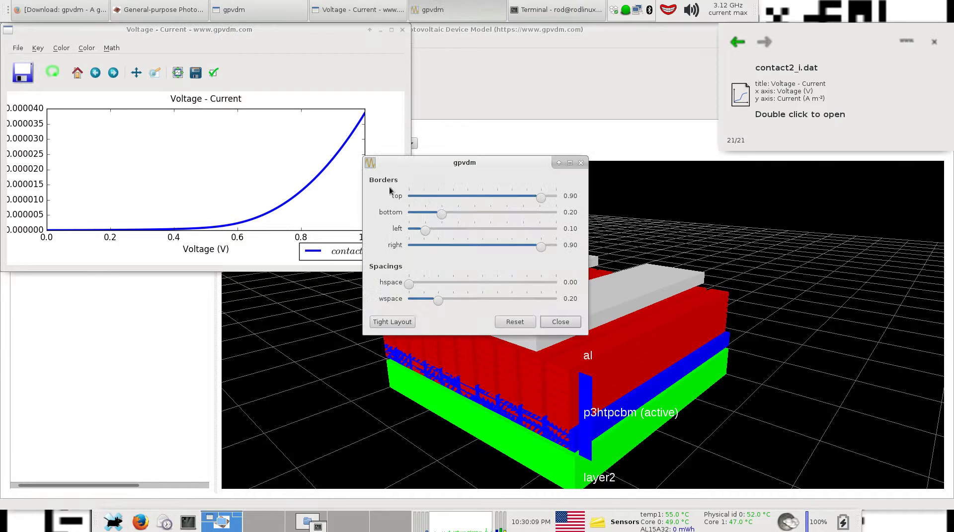
pyautogui.click(426, 231)
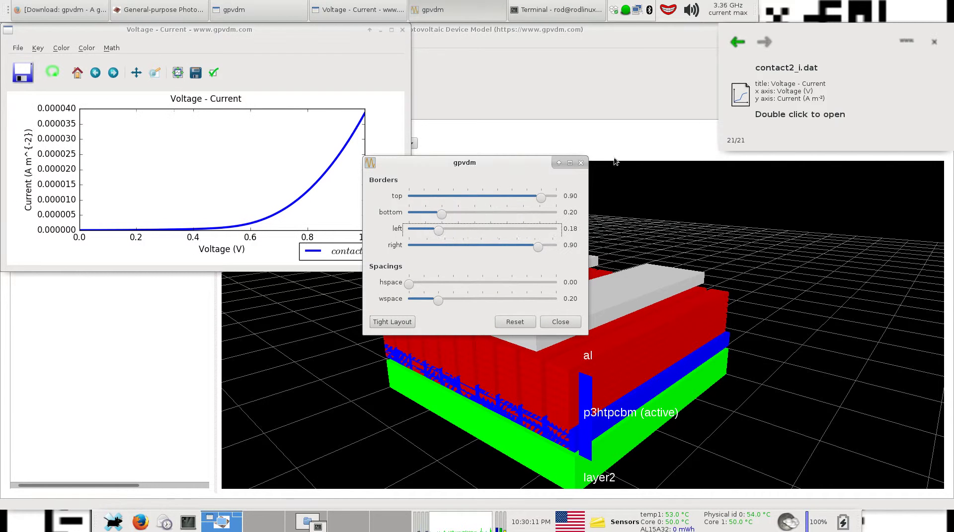
pyautogui.click(580, 163)
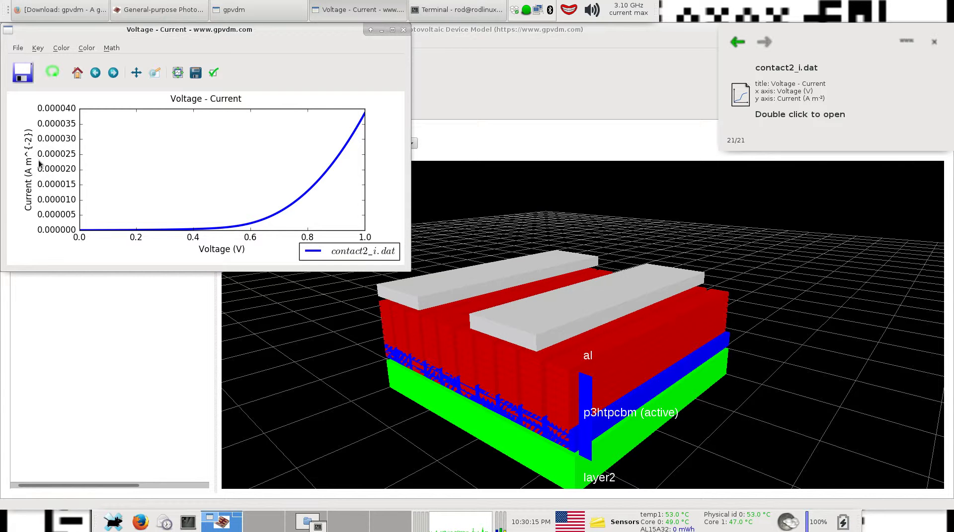
# Step: Plot contact0_i.dat, place the contact2_i.dat plot beside it to compare their currents, and close the contact2_i.dat plot
pyautogui.moveTo(127, 35); pyautogui.dragTo(697, 216)
pyautogui.click(579, 211)
pyautogui.click(614, 285)
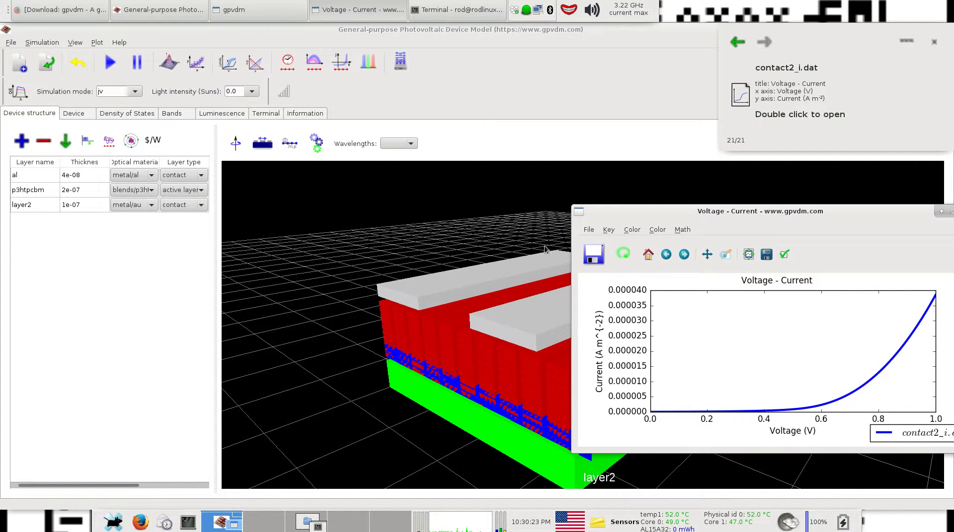
pyautogui.click(227, 65)
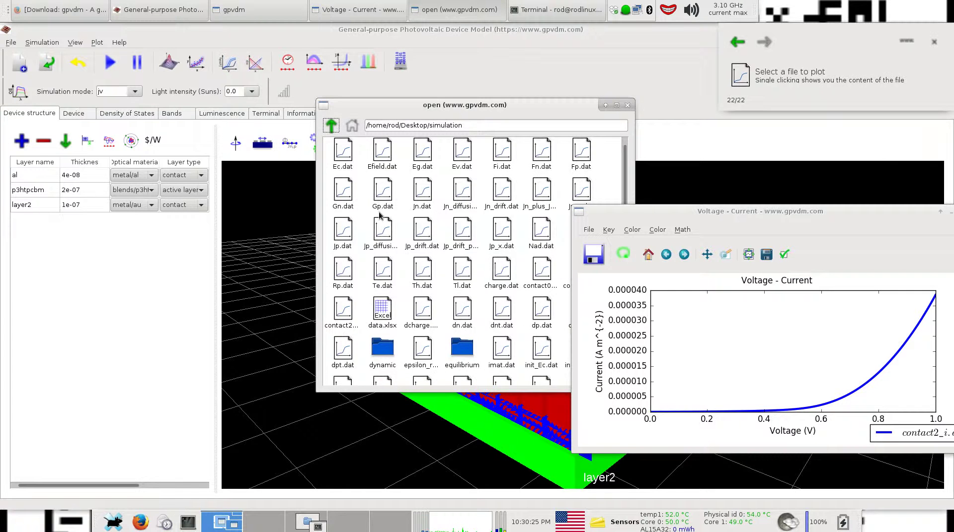
pyautogui.moveTo(418, 111); pyautogui.dragTo(274, 94)
pyautogui.doubleClick(403, 263)
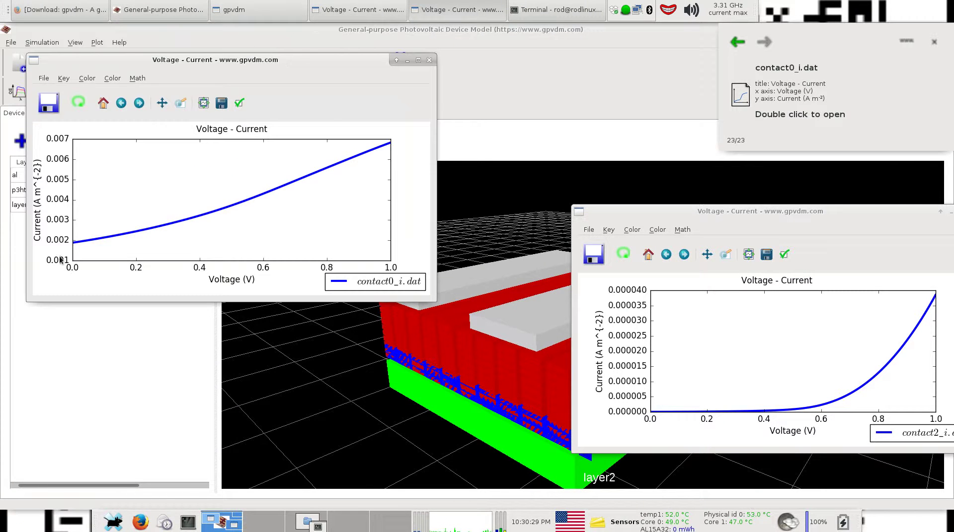
pyautogui.moveTo(628, 217); pyautogui.dragTo(495, 71)
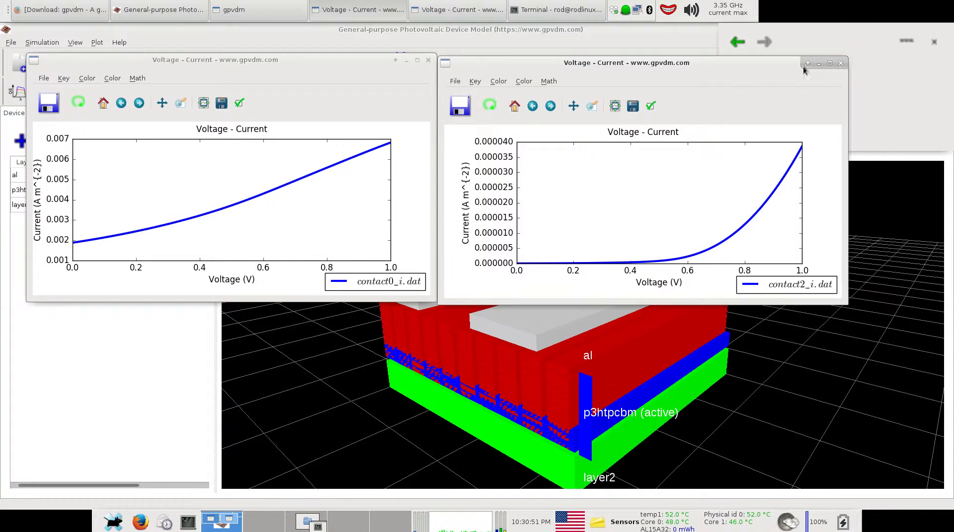
pyautogui.click(840, 63)
# Step: Dismiss the contact0_i.dat plot and plot contact1_i.dat from the output files
pyautogui.moveTo(311, 60); pyautogui.dragTo(229, 228)
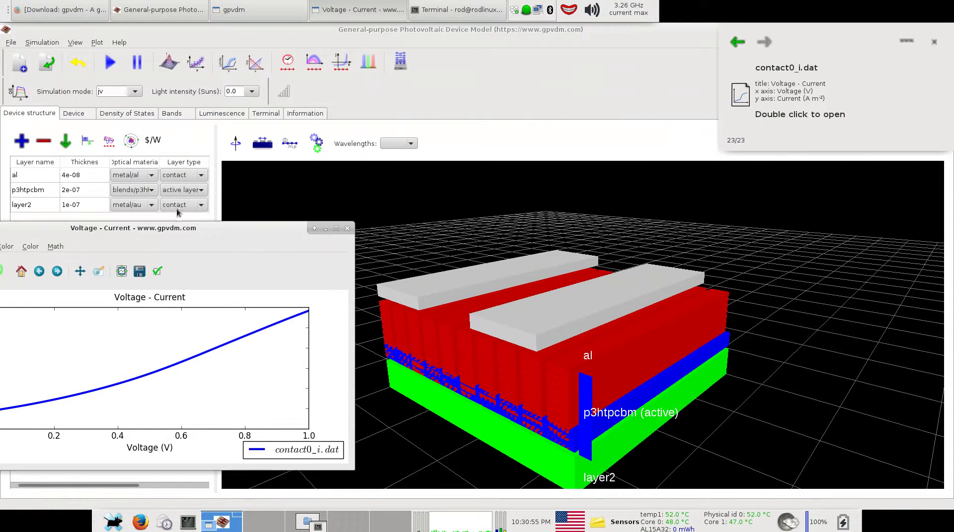
pyautogui.click(223, 65)
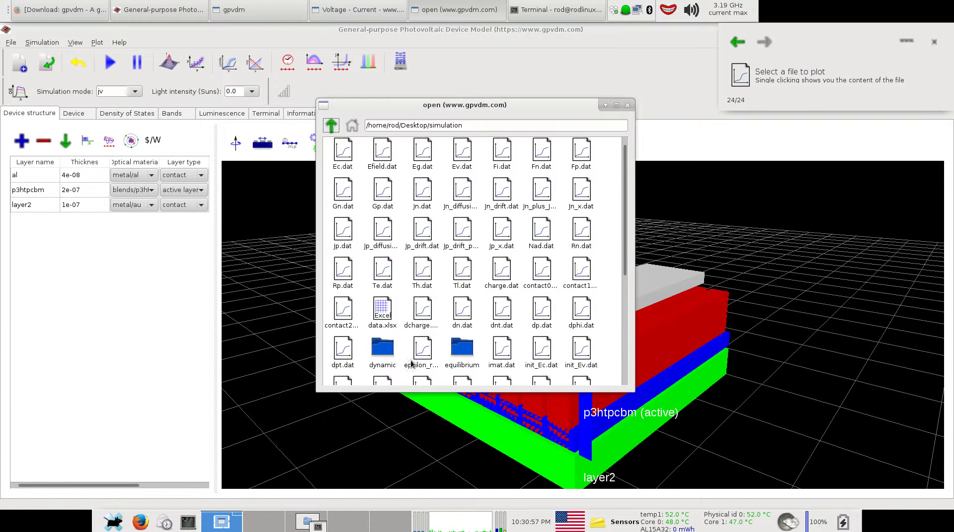
pyautogui.doubleClick(586, 276)
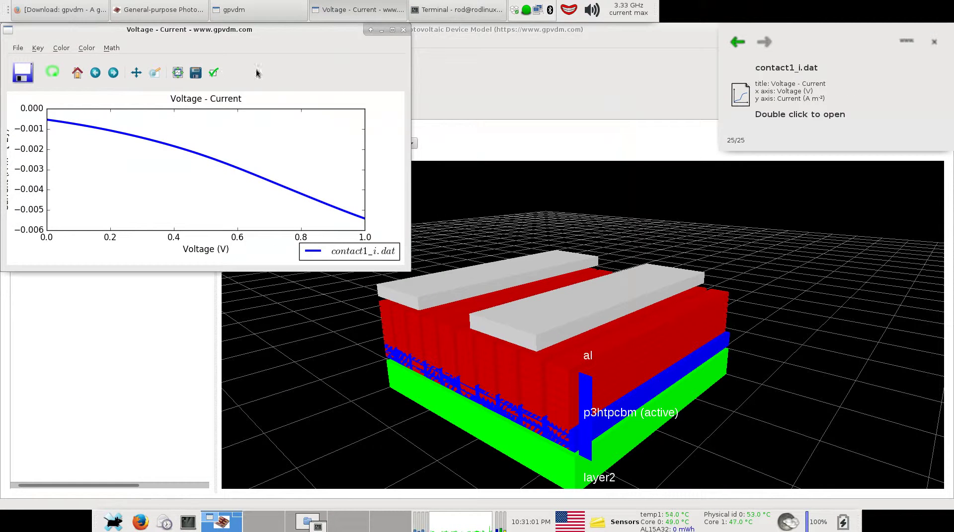
pyautogui.moveTo(95, 27); pyautogui.dragTo(385, 53)
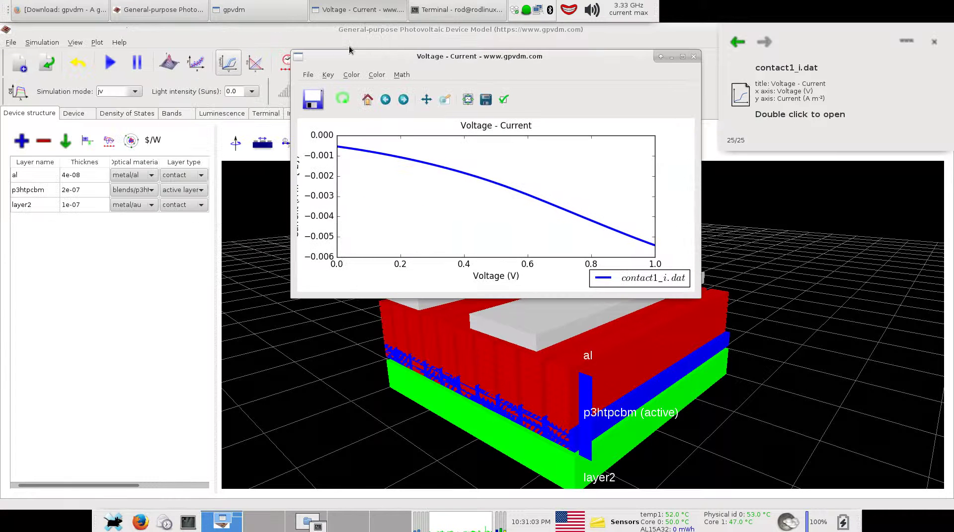
# Step: Plot contact0_i.dat again, compare it side by side with the contact1_i.dat plot, and close both plots
pyautogui.moveTo(318, 56); pyautogui.dragTo(587, 155)
pyautogui.click(564, 156)
pyautogui.click(597, 222)
pyautogui.click(229, 62)
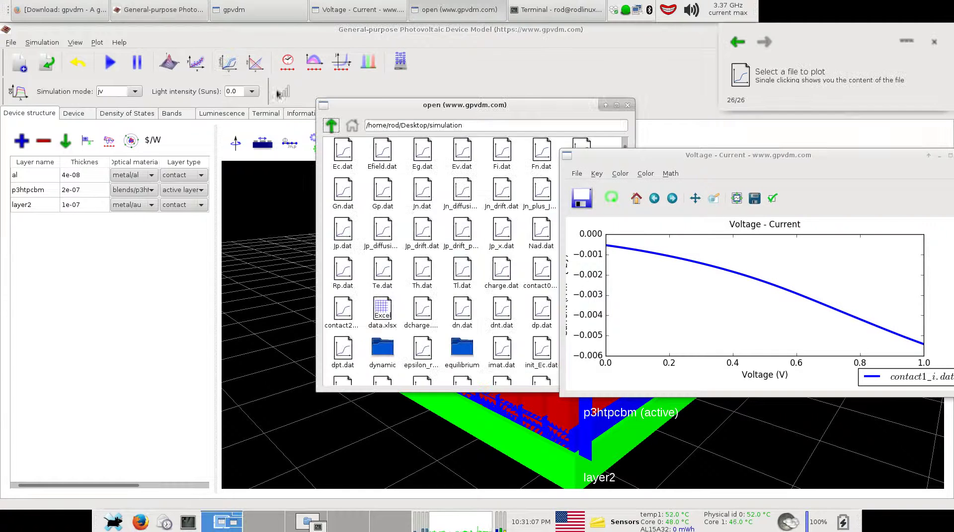
pyautogui.moveTo(458, 106); pyautogui.dragTo(207, 64)
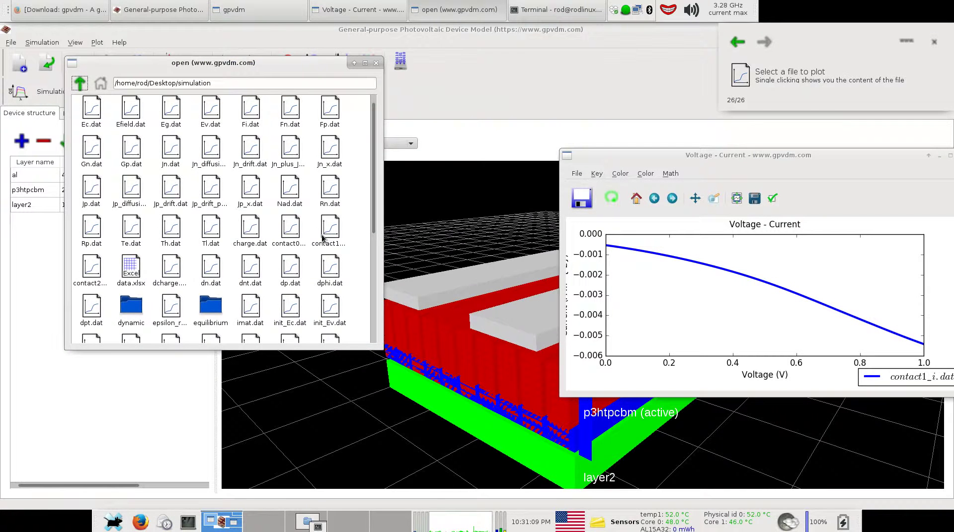
pyautogui.doubleClick(290, 229)
pyautogui.moveTo(613, 156); pyautogui.dragTo(471, 27)
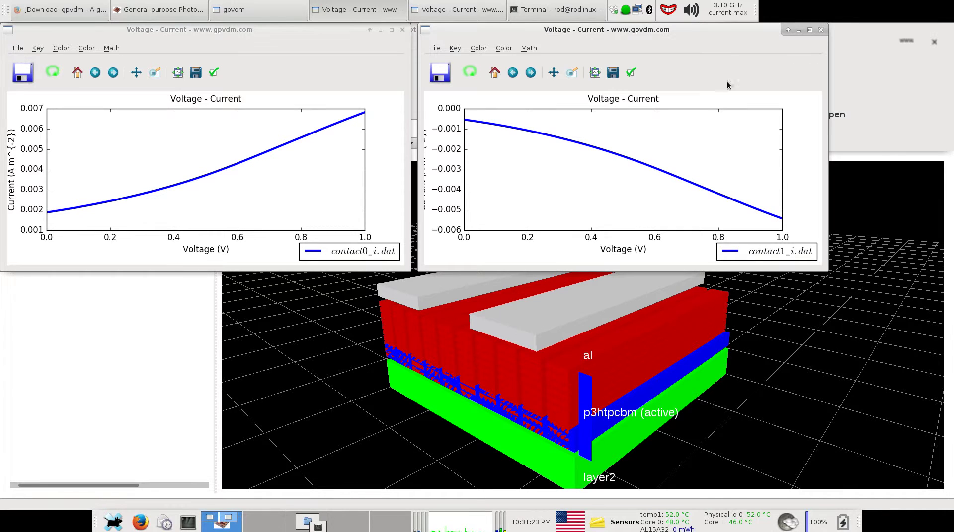
pyautogui.click(820, 30)
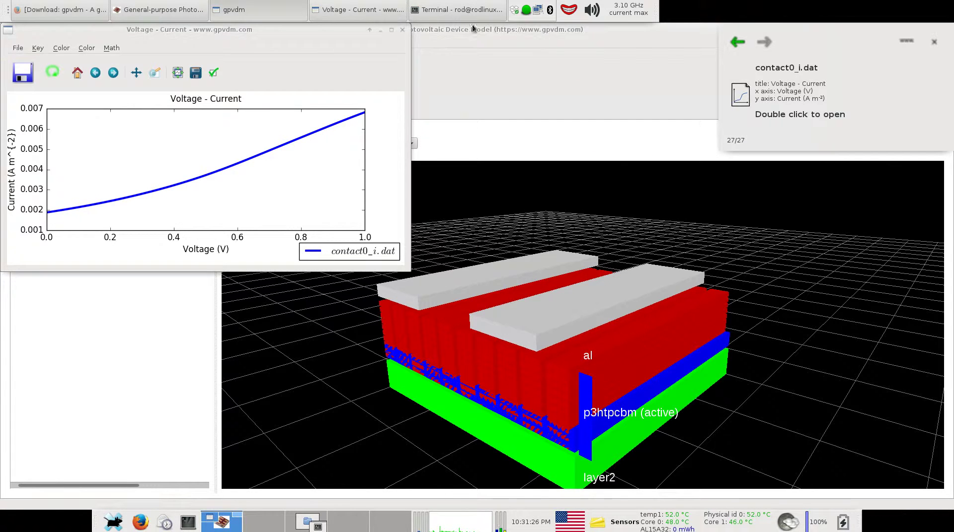
pyautogui.click(403, 31)
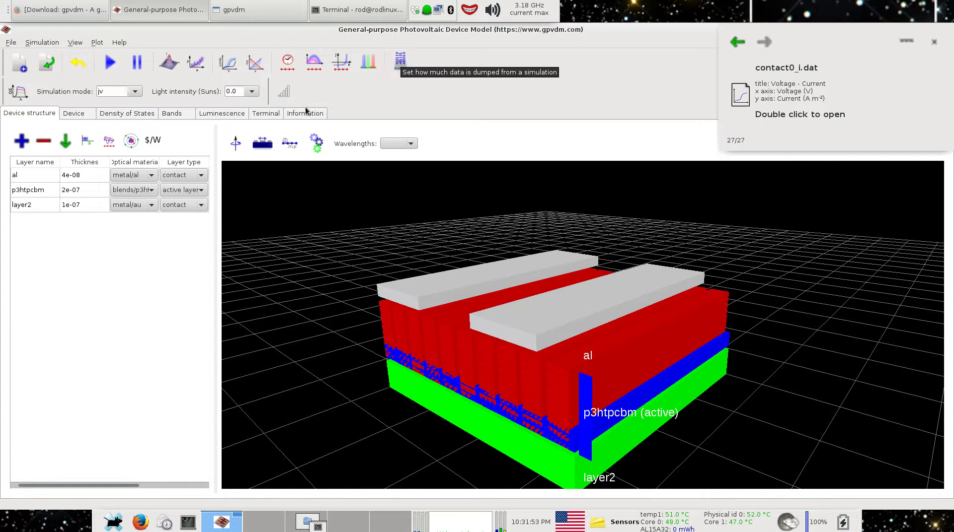
# Step: Switch the simulation output to writing minimal data to disk and rerun the simulation
pyautogui.click(401, 70)
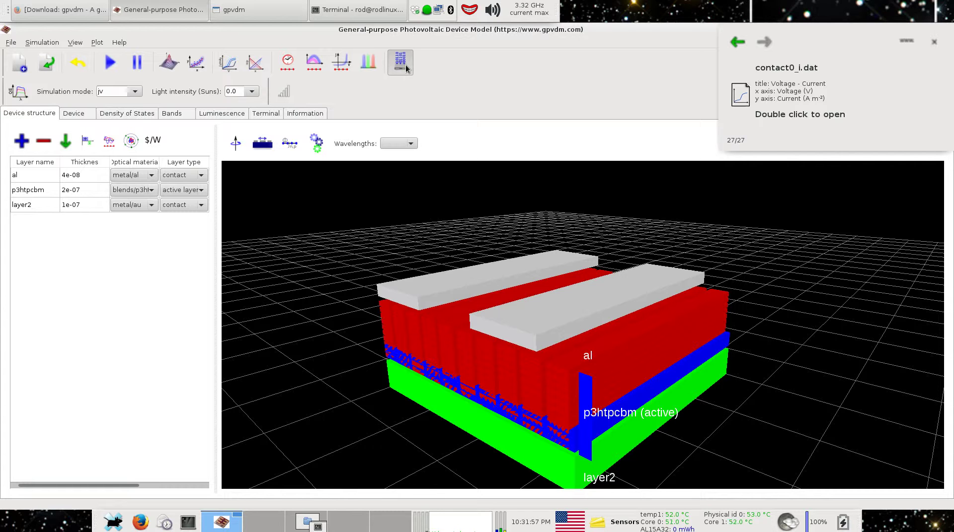
pyautogui.click(405, 65)
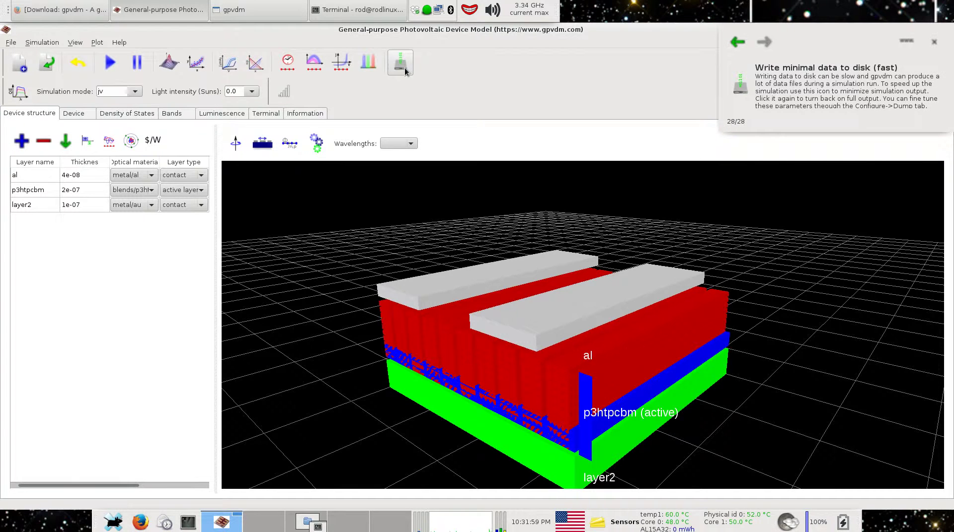
pyautogui.click(115, 64)
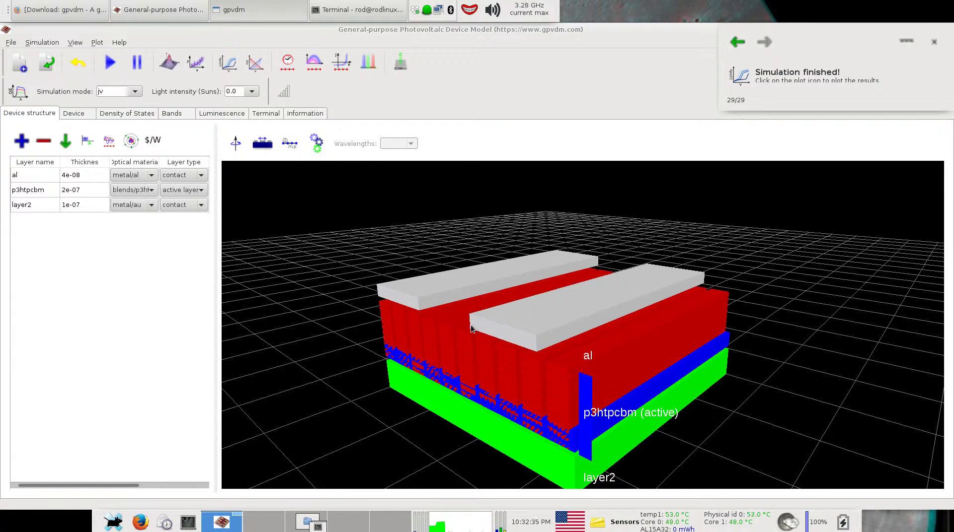
# Step: Inspect the 3D device from a lower angle and switch to the Terminal window with the simulation log
pyautogui.moveTo(440, 329)
pyautogui.mouseDown()
pyautogui.moveTo(455, 323)
pyautogui.moveTo(452, 331)
pyautogui.mouseUp()
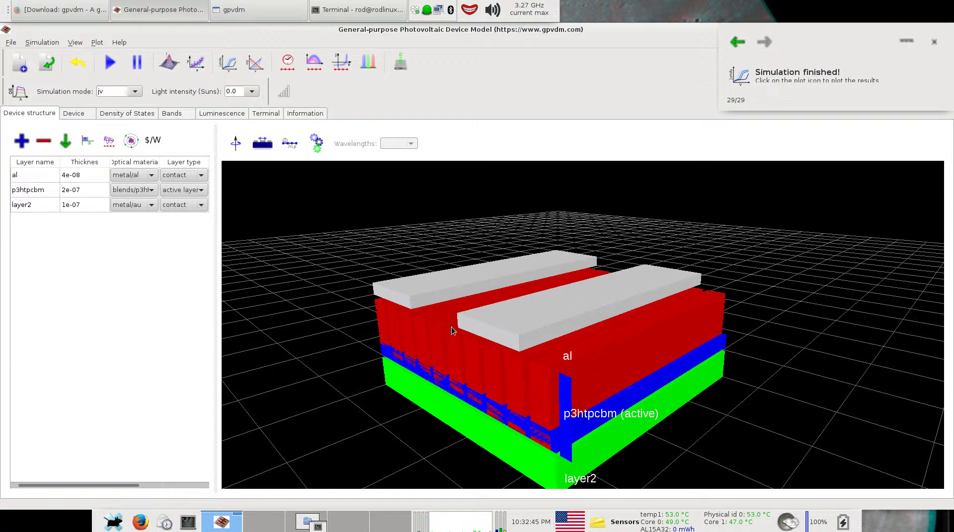
pyautogui.moveTo(452, 328); pyautogui.dragTo(454, 325)
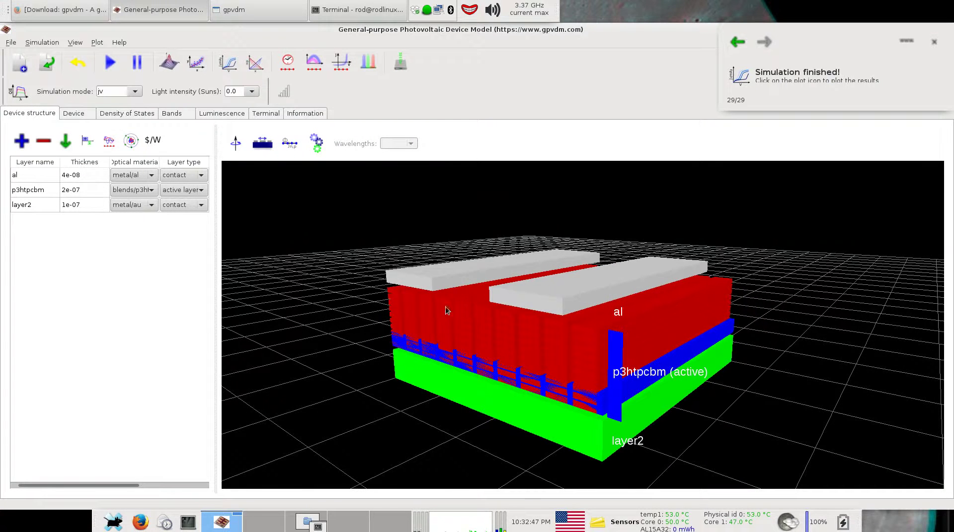
pyautogui.click(370, 19)
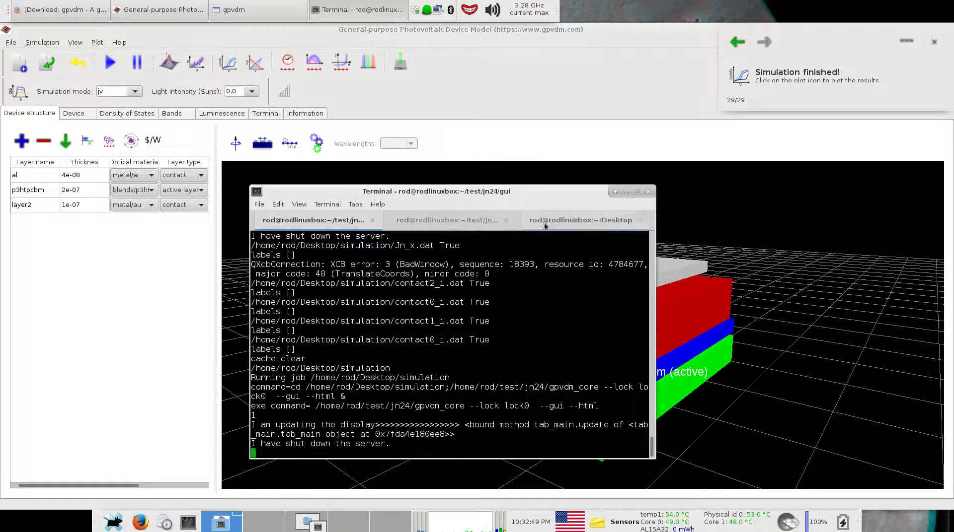